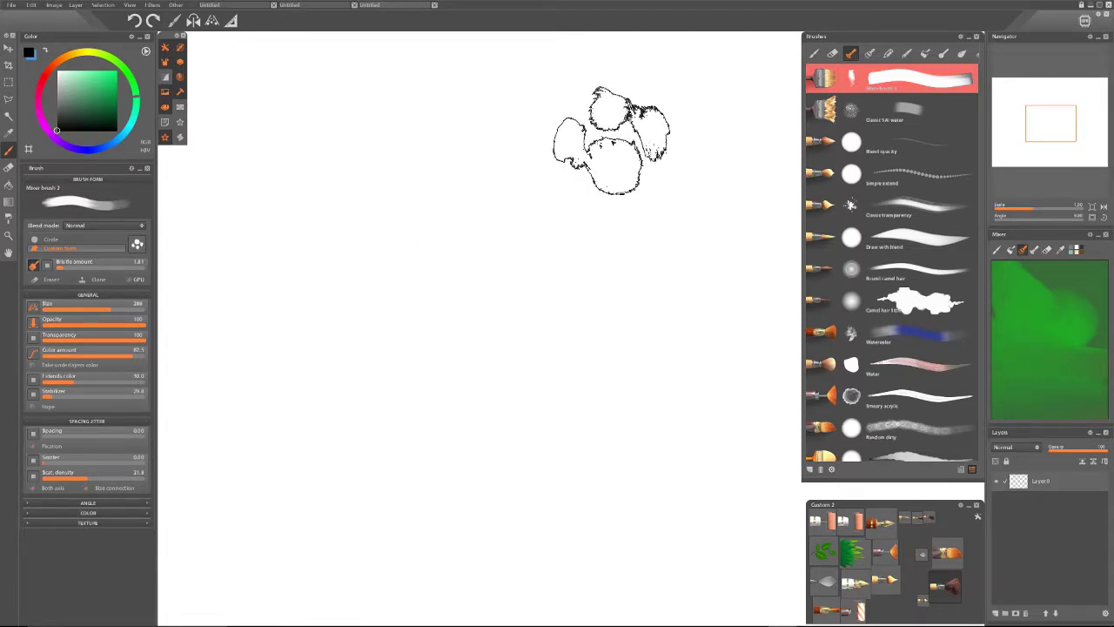
Paint black zigzag test strokes with the mixer brush, changing the bristle amount between strokes
mouse_move(622, 186)
mouse_down()
mouse_move(585, 185)
mouse_move(529, 231)
mouse_move(535, 366)
mouse_move(361, 299)
mouse_move(310, 373)
mouse_up()
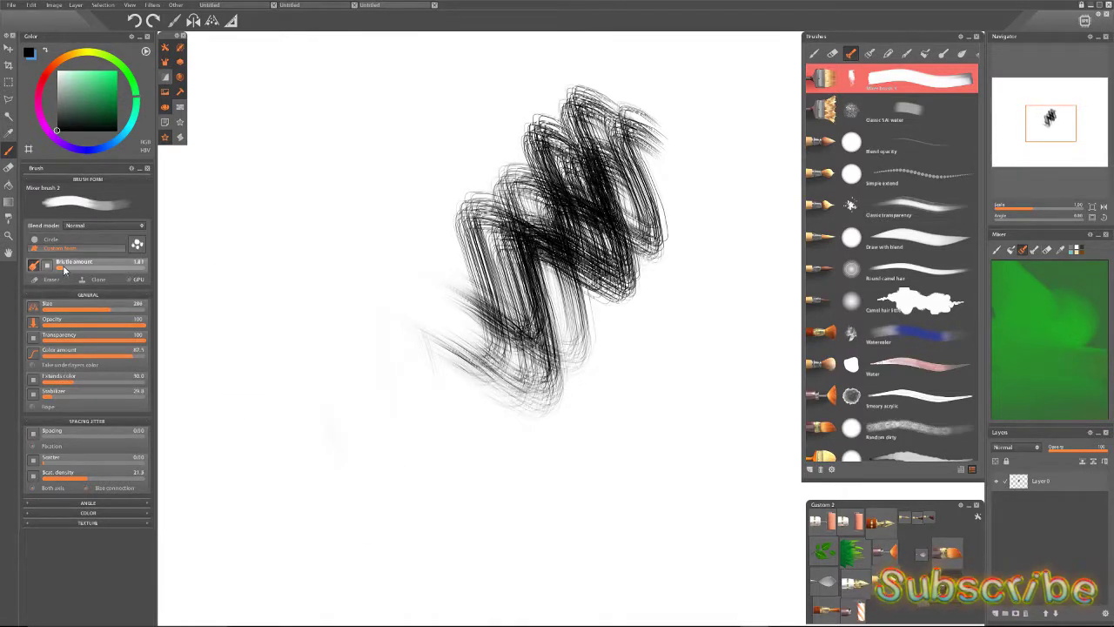
drag(64, 268, 61, 268)
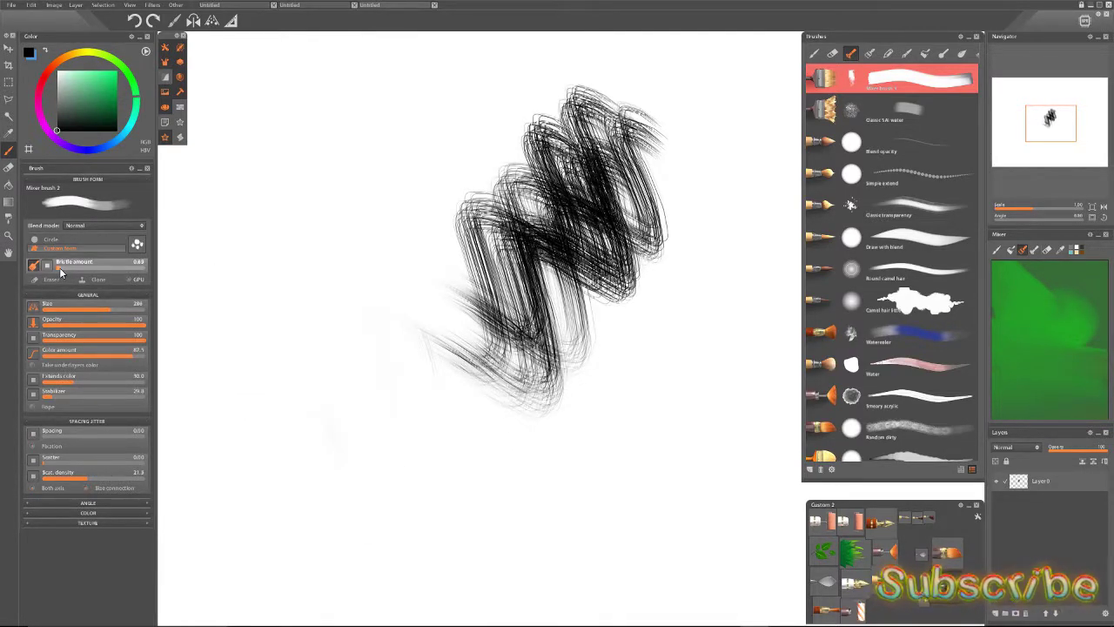
mouse_move(407, 155)
mouse_down()
mouse_move(274, 398)
mouse_move(174, 436)
mouse_up()
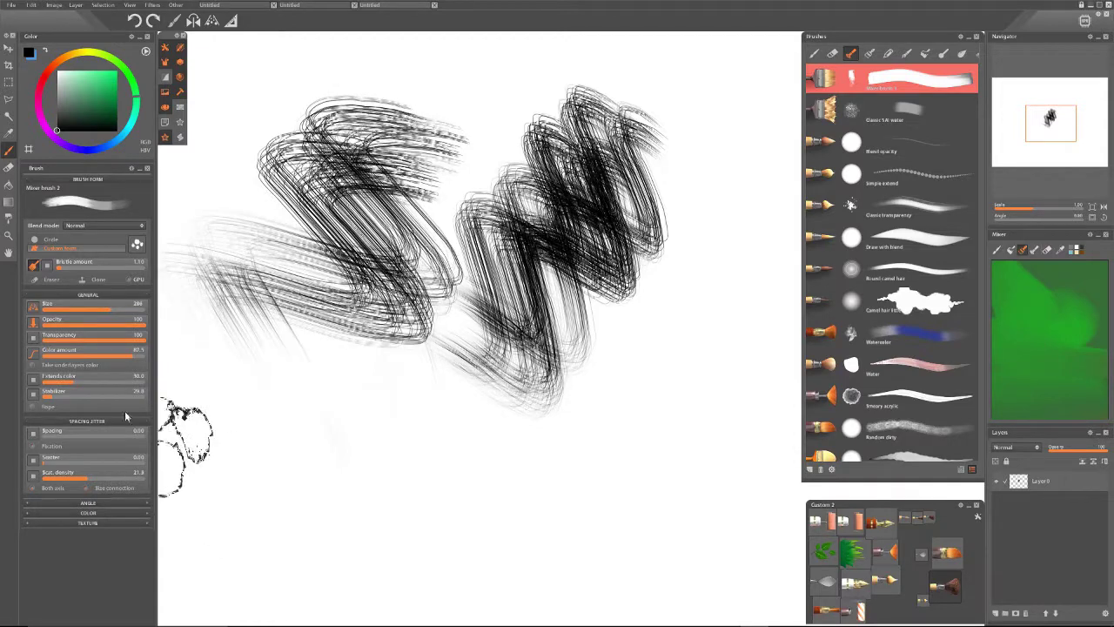
drag(76, 276, 71, 272)
mouse_move(666, 261)
mouse_down()
mouse_move(557, 348)
mouse_move(311, 460)
mouse_move(244, 531)
mouse_up()
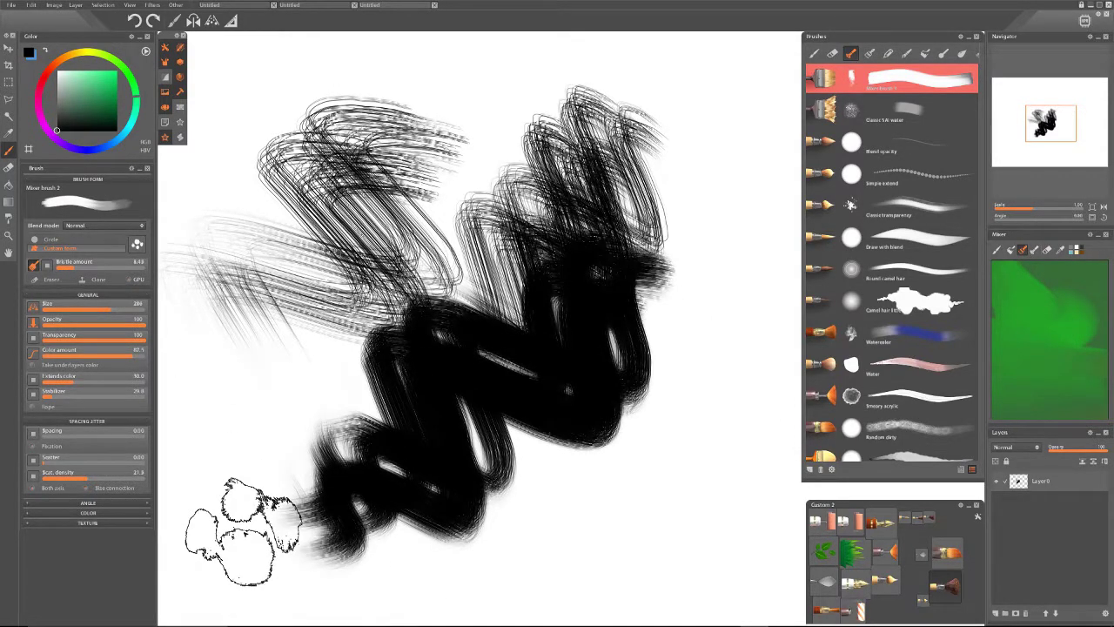
Undo all the zigzag test strokes to clear the canvas
key(ctrl+z)
key(ctrl+z)
key(ctrl+z)
key(ctrl+z)
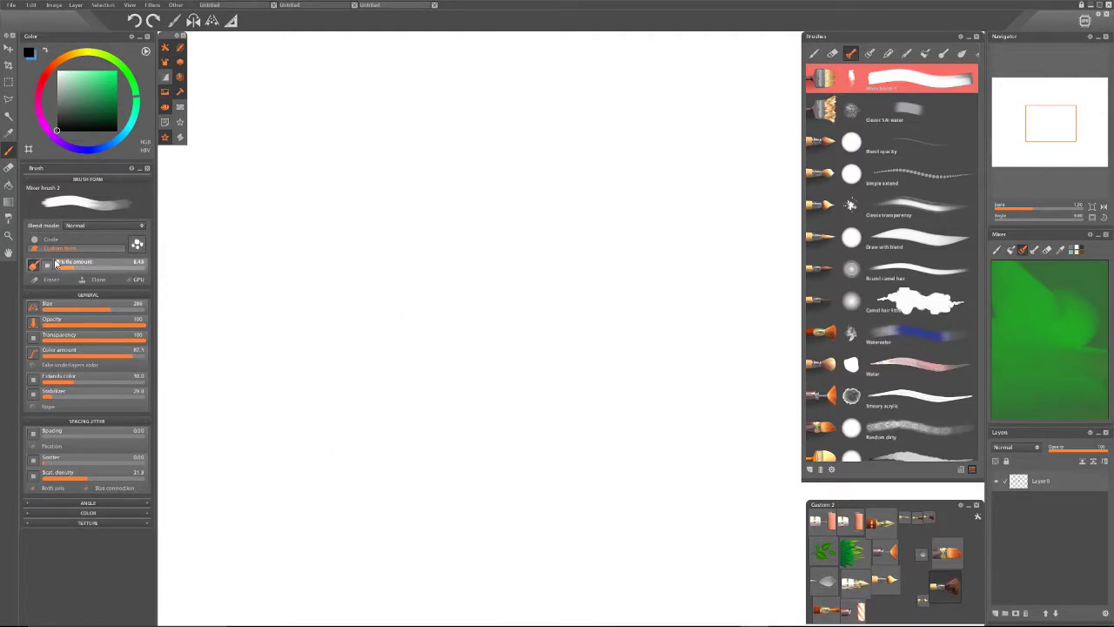
Set the bristle amount to about 1.3 and paint three dense black patches across the upper half of the canvas
drag(63, 272, 62, 272)
mouse_move(514, 233)
mouse_down()
mouse_move(501, 269)
mouse_move(513, 265)
mouse_up()
mouse_move(389, 215)
mouse_down()
mouse_move(372, 189)
mouse_move(350, 187)
mouse_move(310, 161)
mouse_up()
mouse_move(680, 162)
mouse_down()
mouse_move(730, 179)
mouse_move(706, 194)
mouse_up()
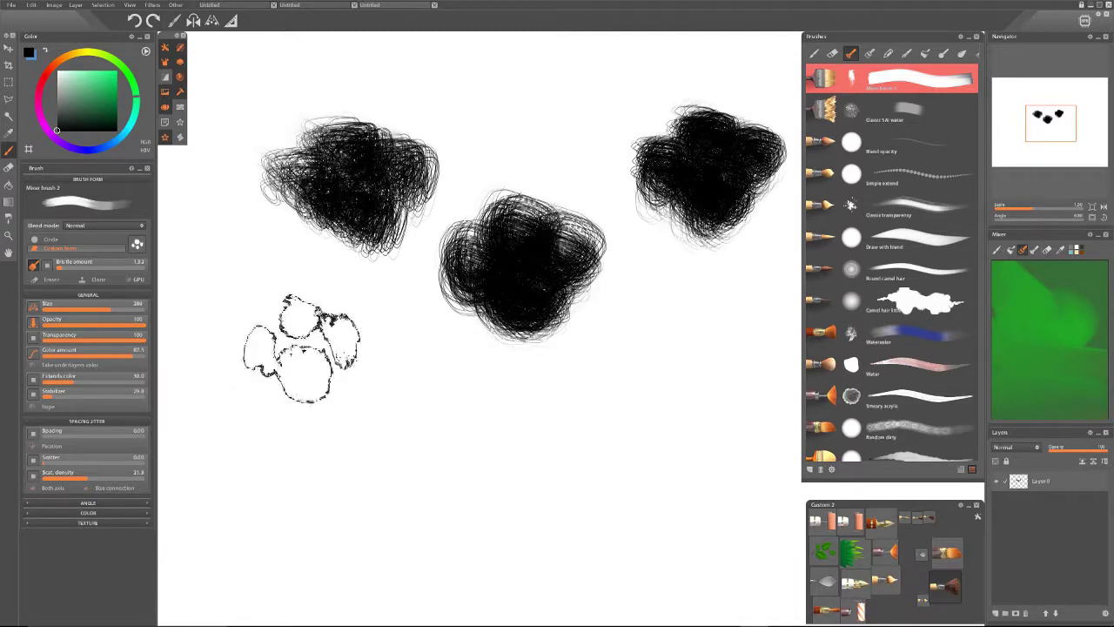
Shrink the brush, set the bristle amount to 0.69 and paint four sparse, hairy patches in an arc below the dense ones
key([)
key([)
click(67, 266)
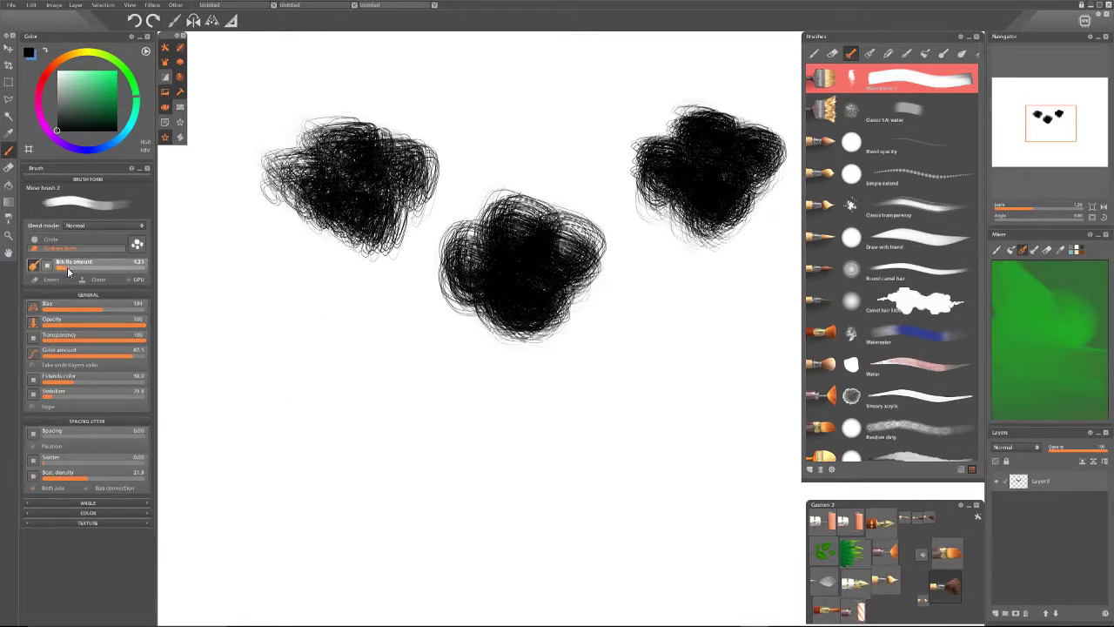
drag(64, 275, 58, 273)
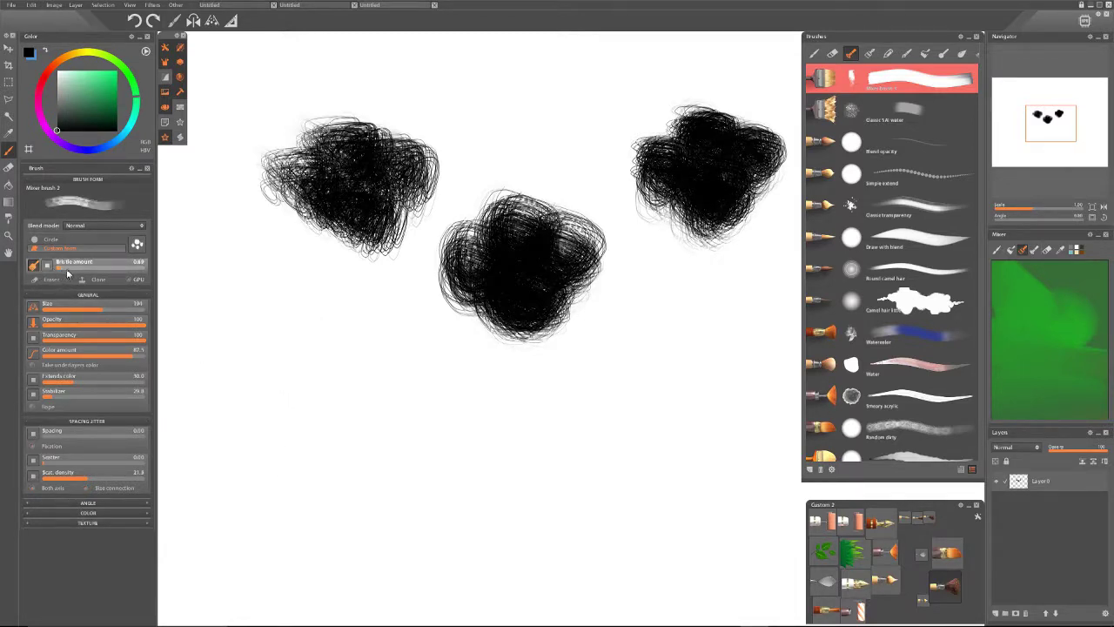
drag(315, 358, 322, 351)
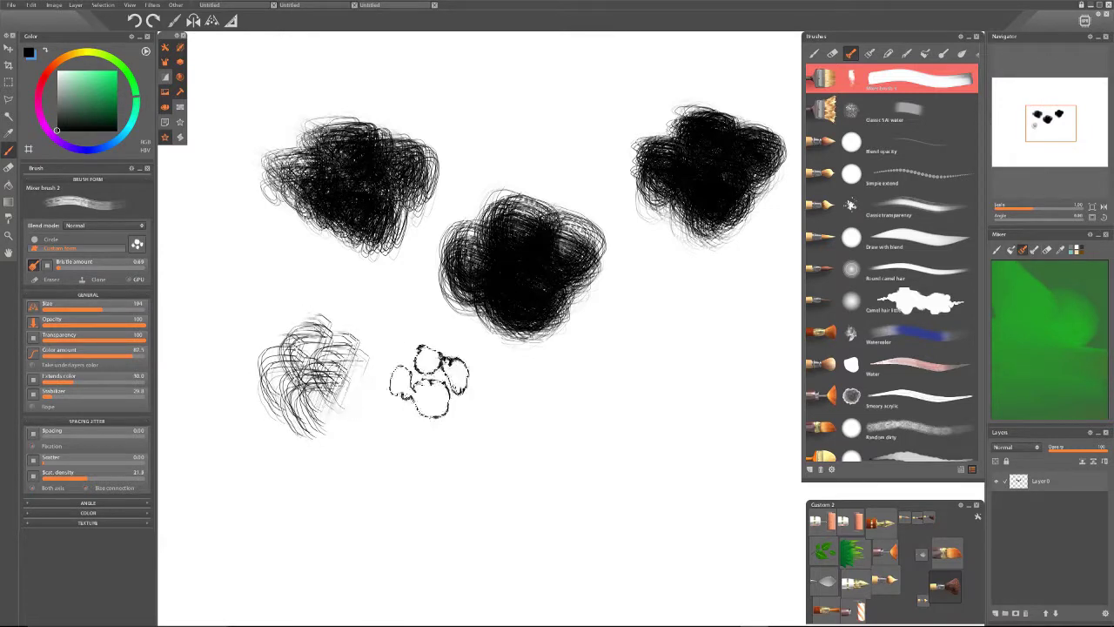
drag(436, 410, 409, 492)
drag(550, 462, 642, 468)
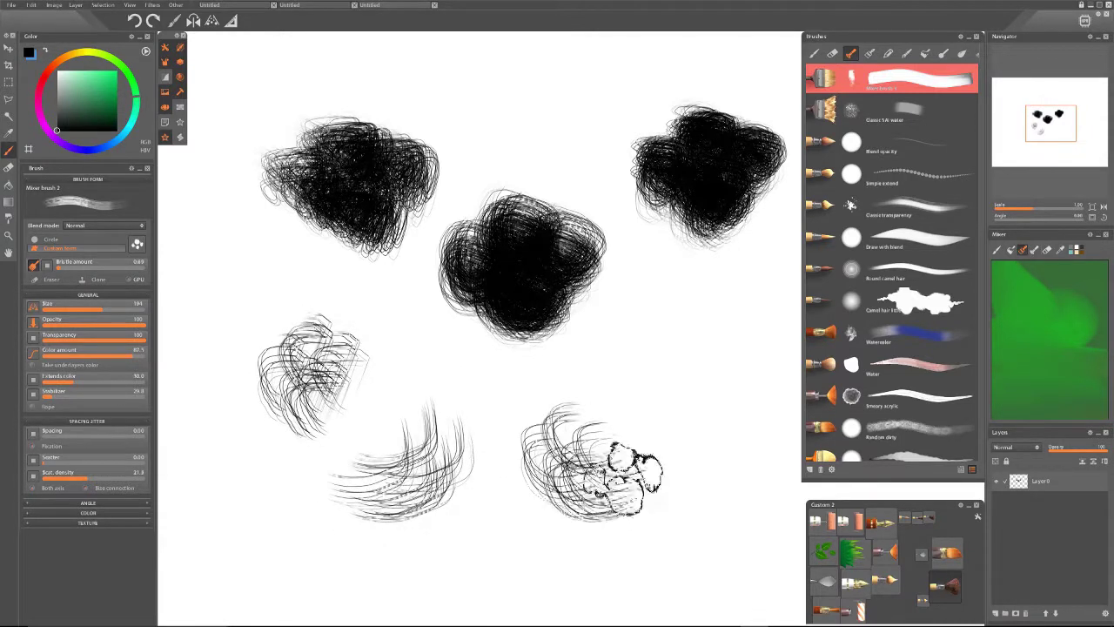
mouse_move(708, 336)
mouse_down()
mouse_move(700, 414)
mouse_move(648, 466)
mouse_up()
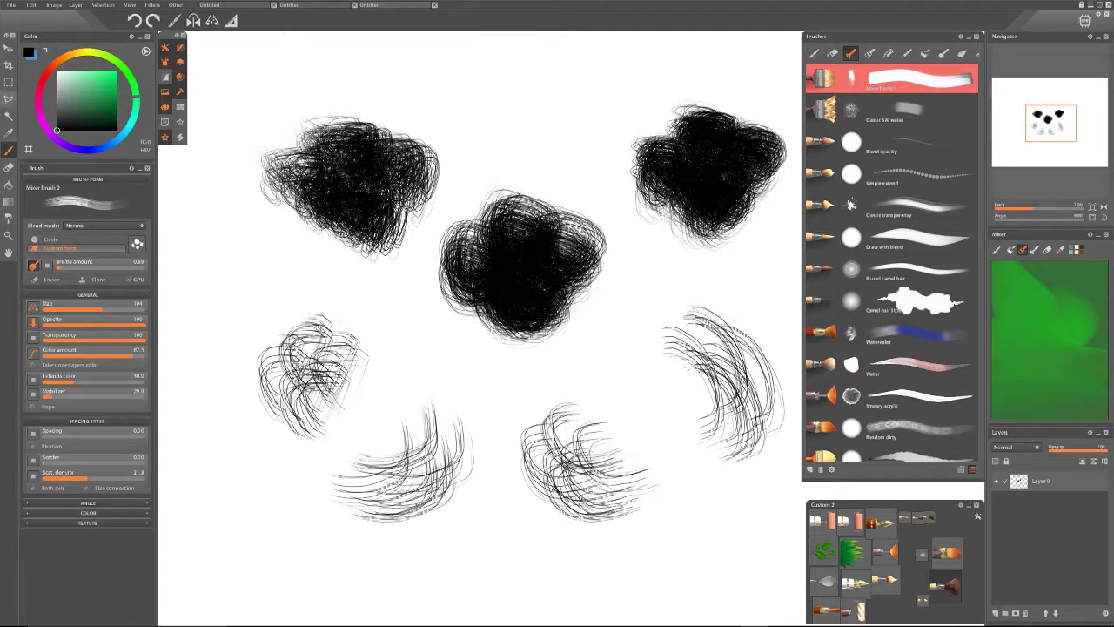
Select all seven patches with a rectangular selection and capture them as a brush form in the preselected GIT category
click(8, 82)
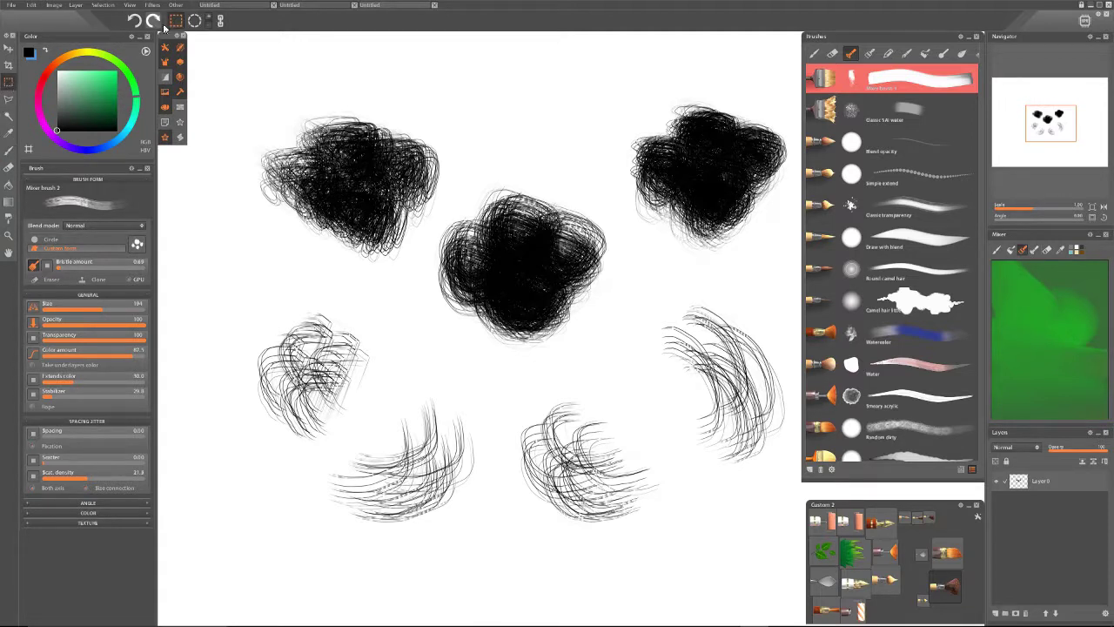
mouse_move(227, 67)
mouse_down()
mouse_move(275, 195)
mouse_move(580, 468)
mouse_move(769, 517)
mouse_move(799, 551)
mouse_move(772, 510)
mouse_move(708, 467)
mouse_move(758, 450)
mouse_move(791, 461)
mouse_move(766, 468)
mouse_up()
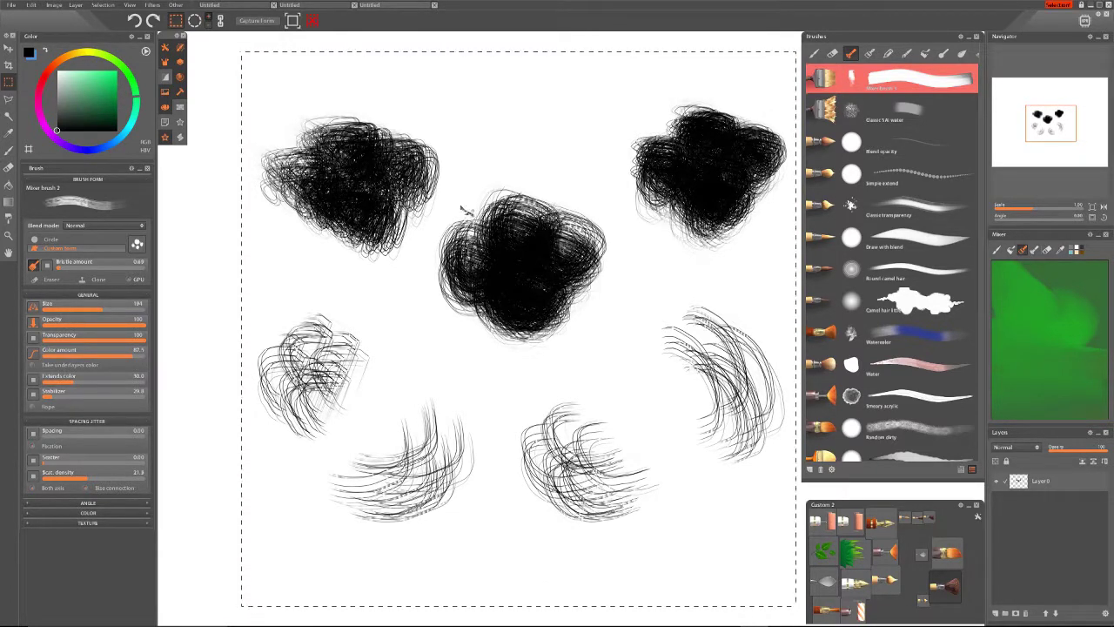
click(250, 21)
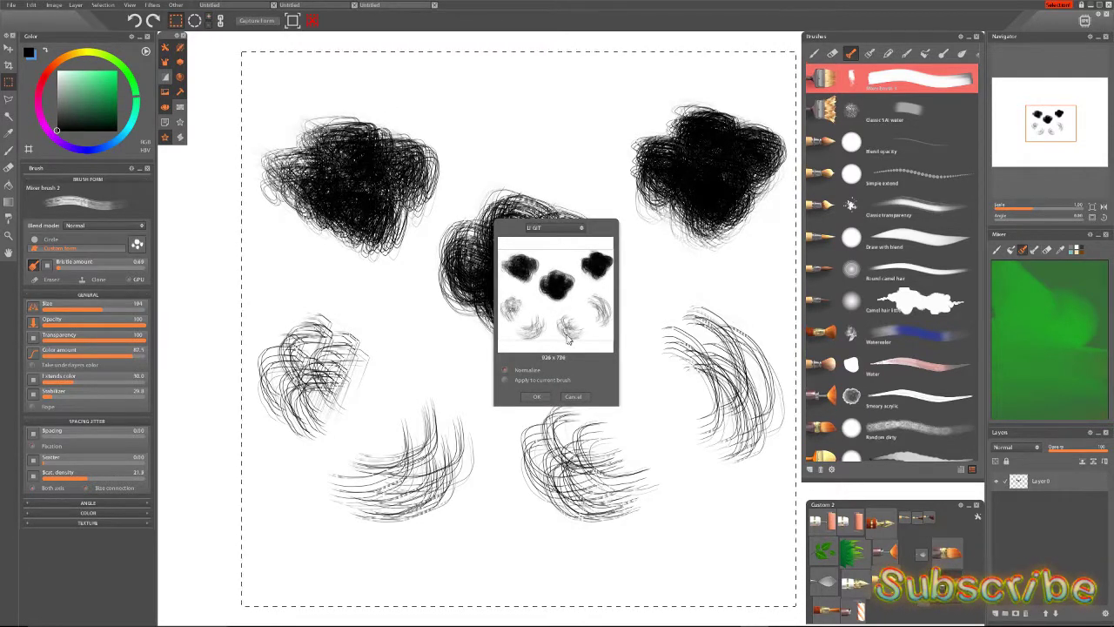
click(563, 229)
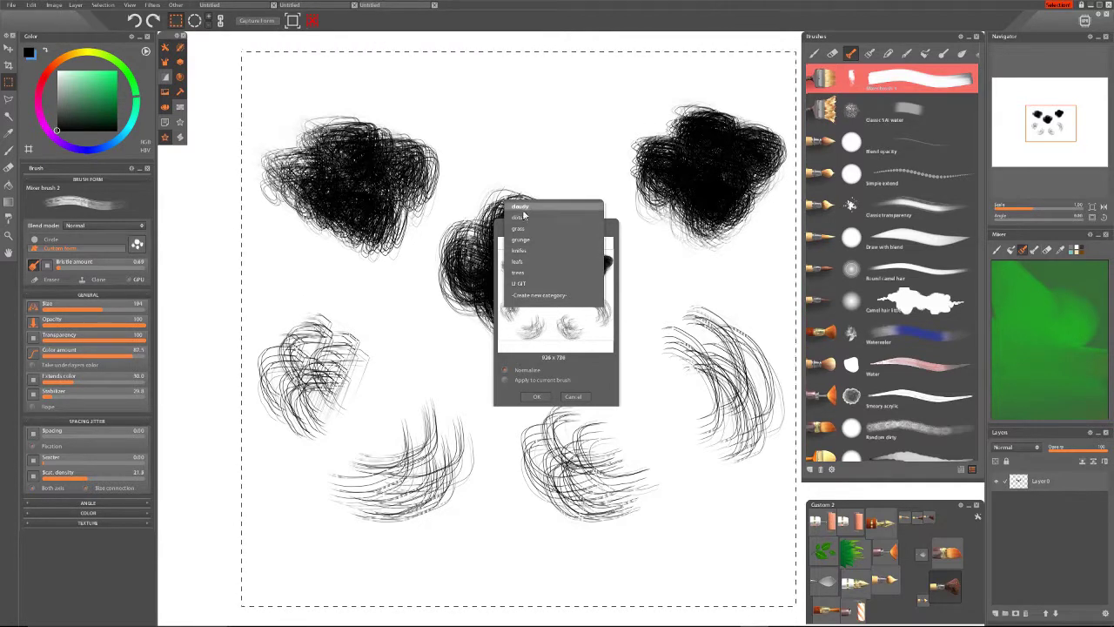
click(528, 291)
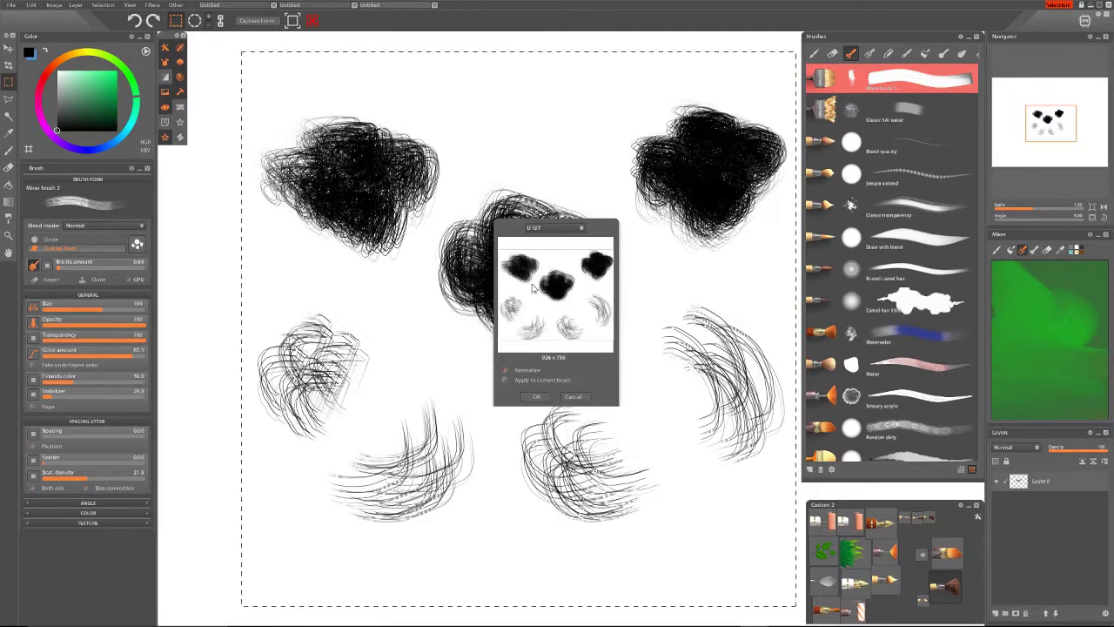
click(535, 398)
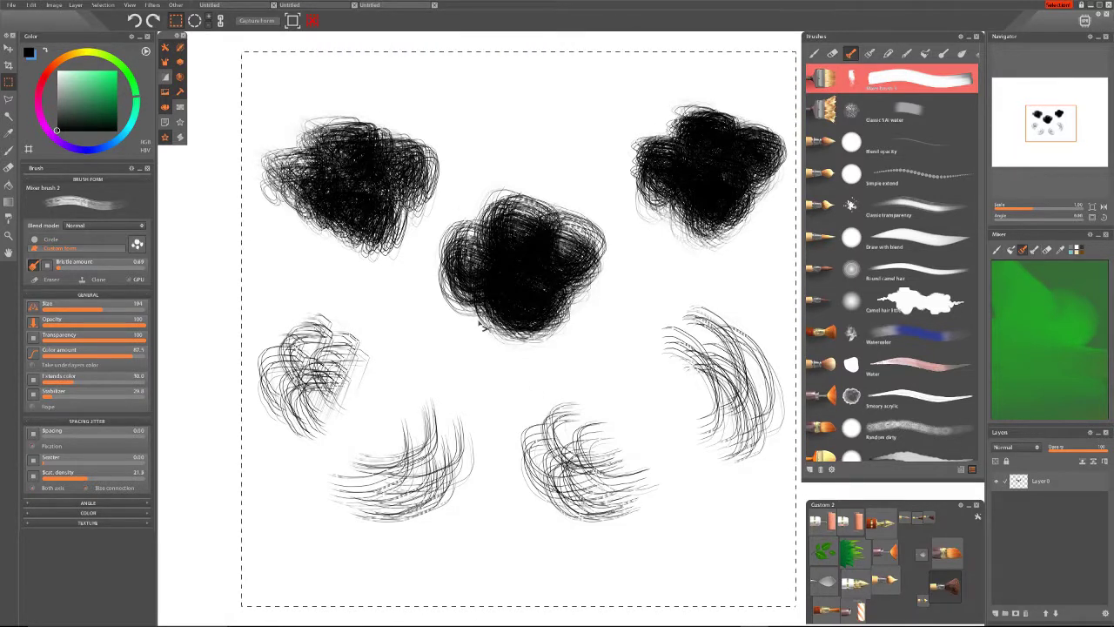
Choose the cloud brush listed below Random dirty, clear the selection, and make a test stroke and undo it
click(896, 270)
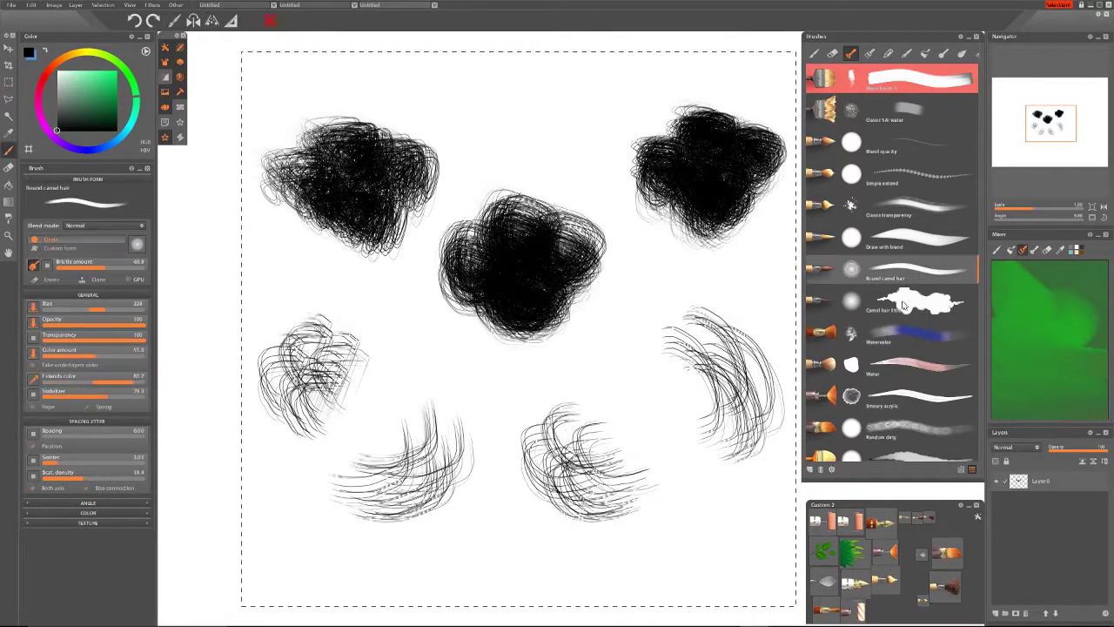
scroll(868, 369, down, 3)
click(870, 372)
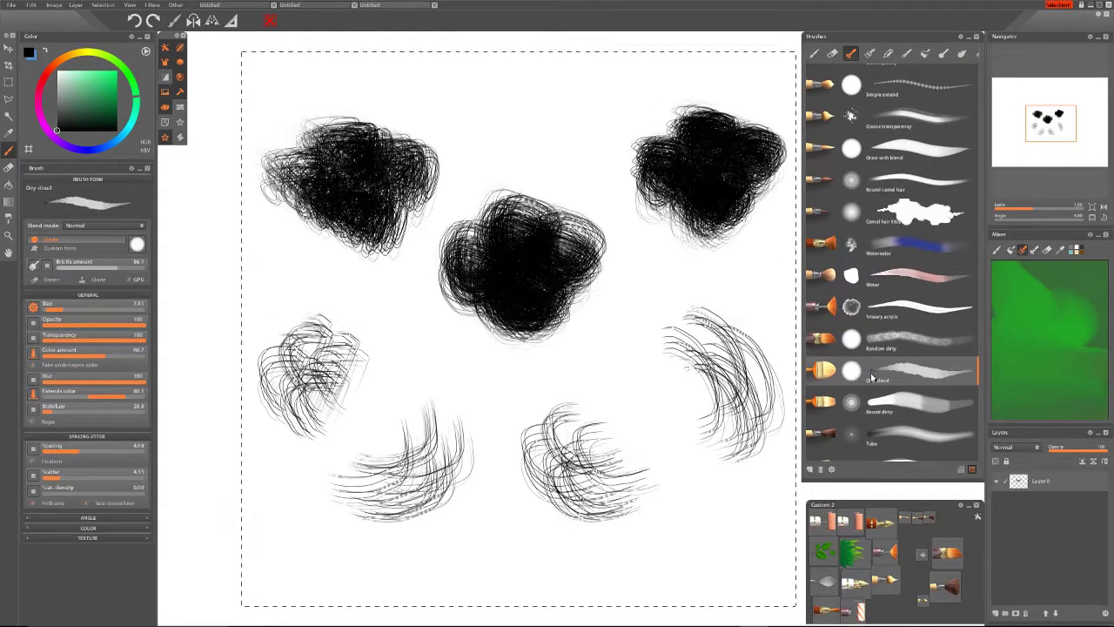
scroll(884, 294, up, 1)
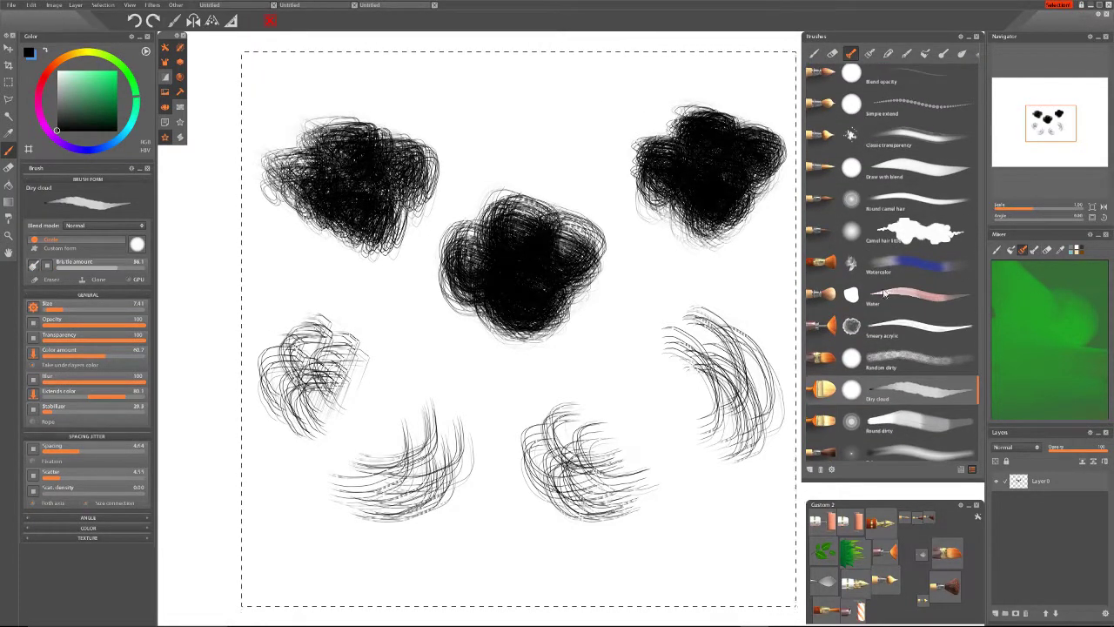
key(ctrl+d)
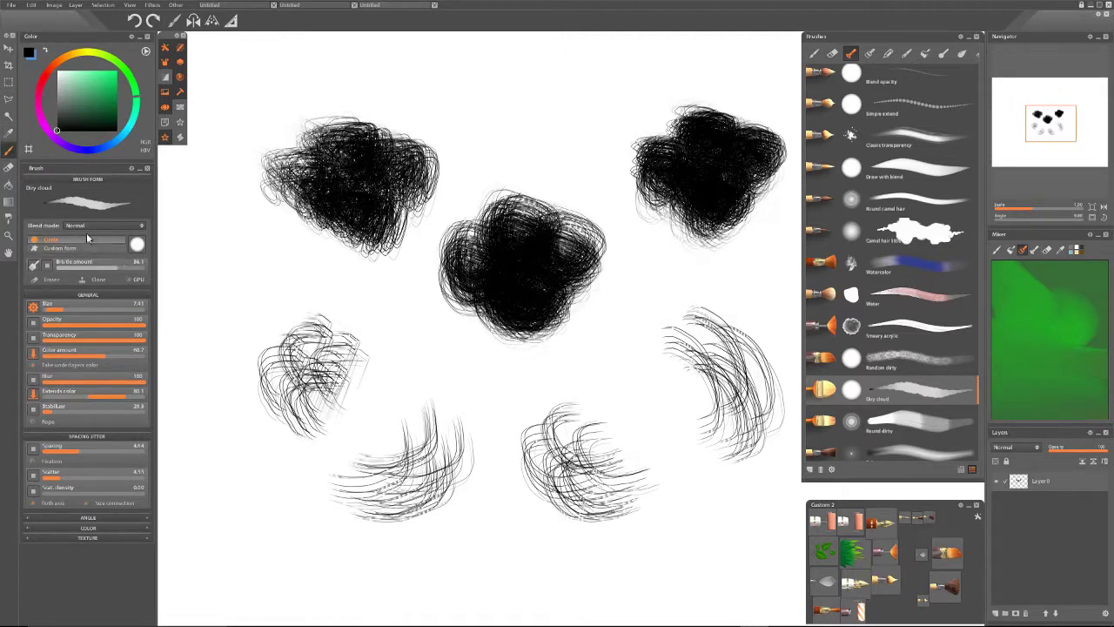
mouse_move(424, 255)
mouse_down()
mouse_move(396, 317)
mouse_move(439, 310)
mouse_move(346, 479)
mouse_move(364, 374)
mouse_up()
key(ctrl+z)
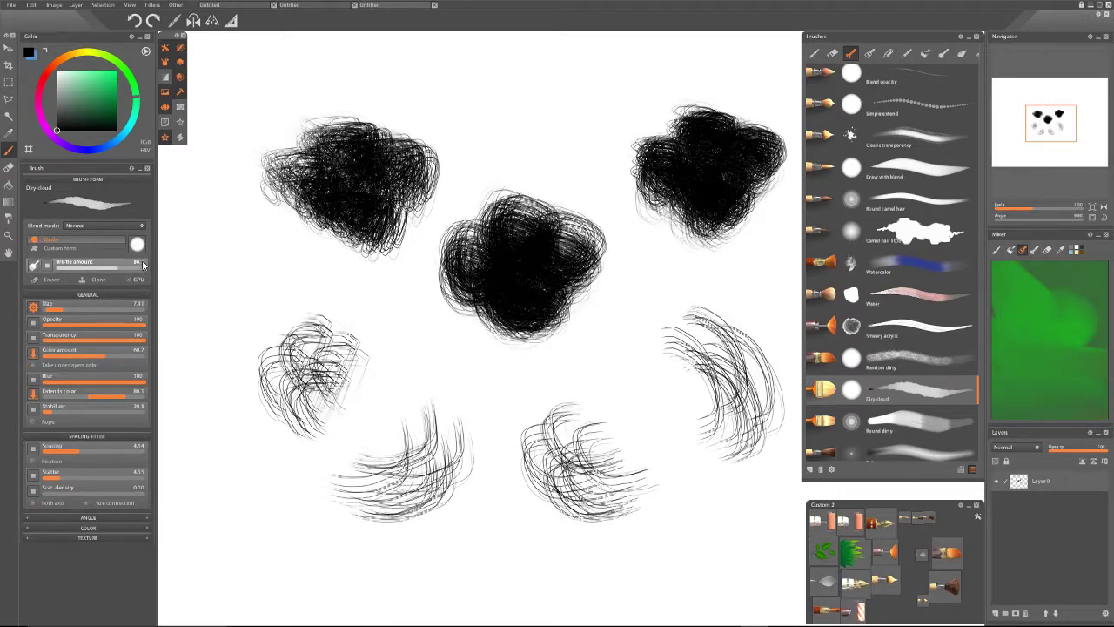
Switch the cloud brush to a custom form and apply the captured seven-patch shape as its single form
click(48, 250)
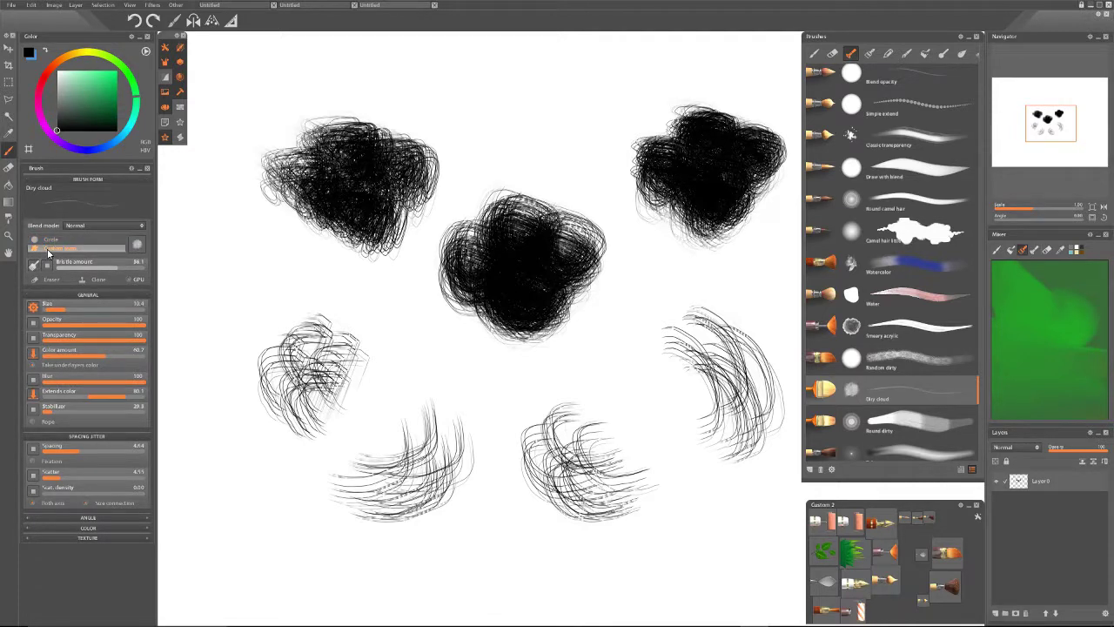
click(135, 246)
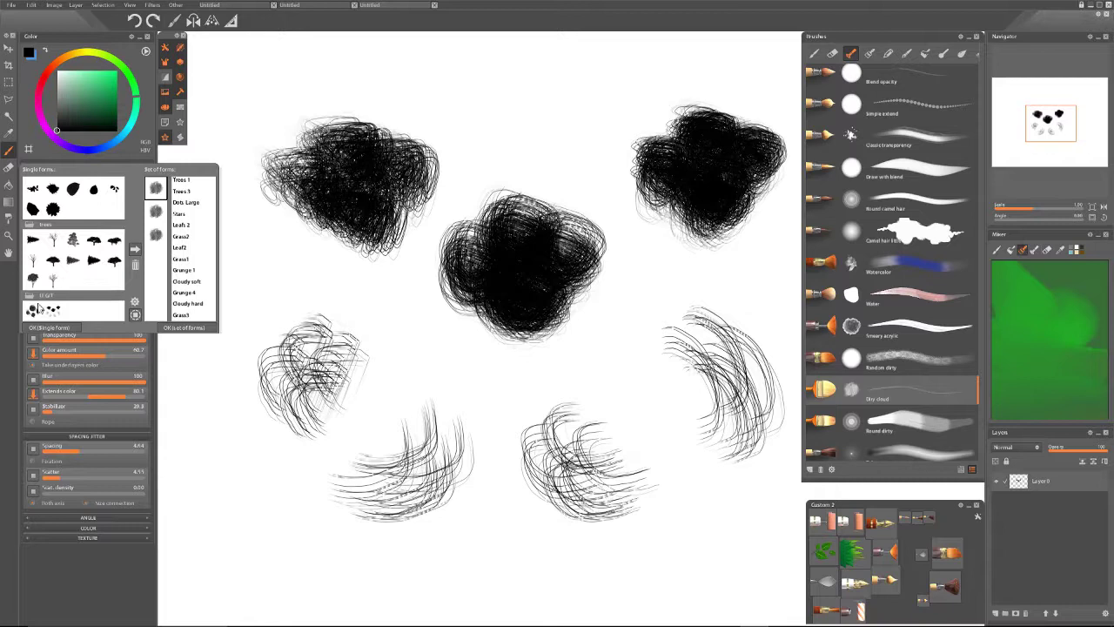
click(39, 312)
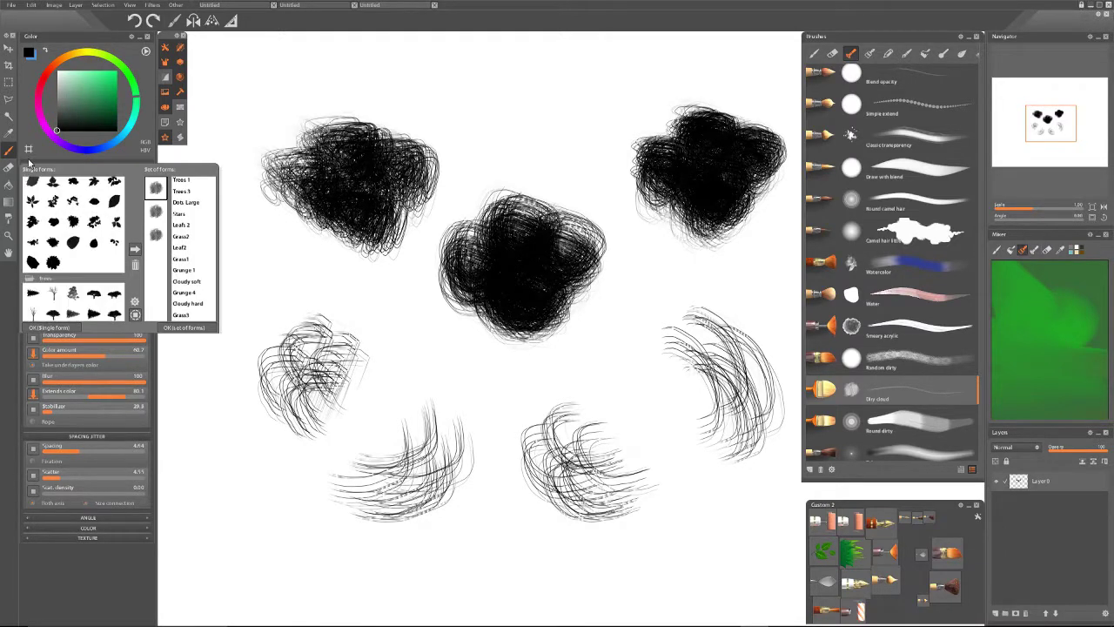
scroll(54, 208, down, 3)
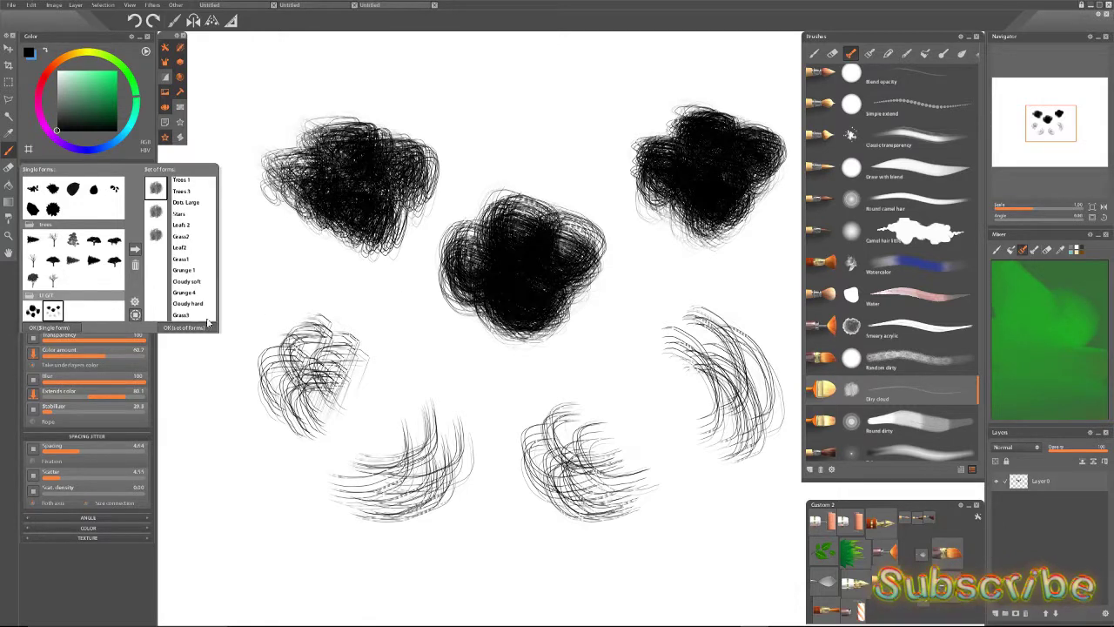
click(50, 329)
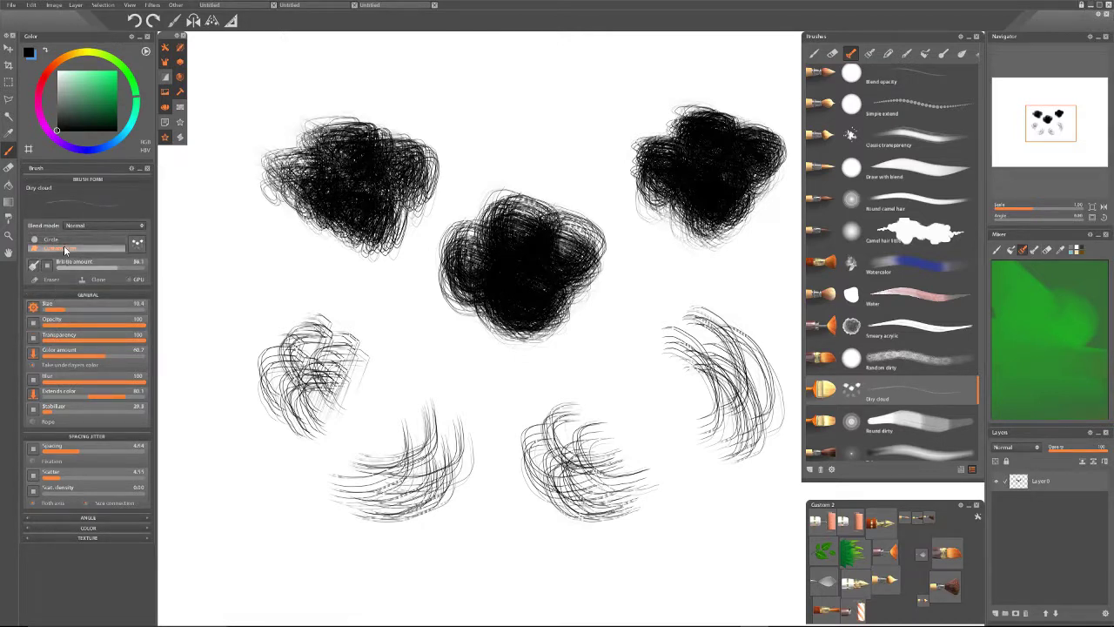
Switch the brush to the preselected set of forms and back to the captured seven-patch single form
click(137, 245)
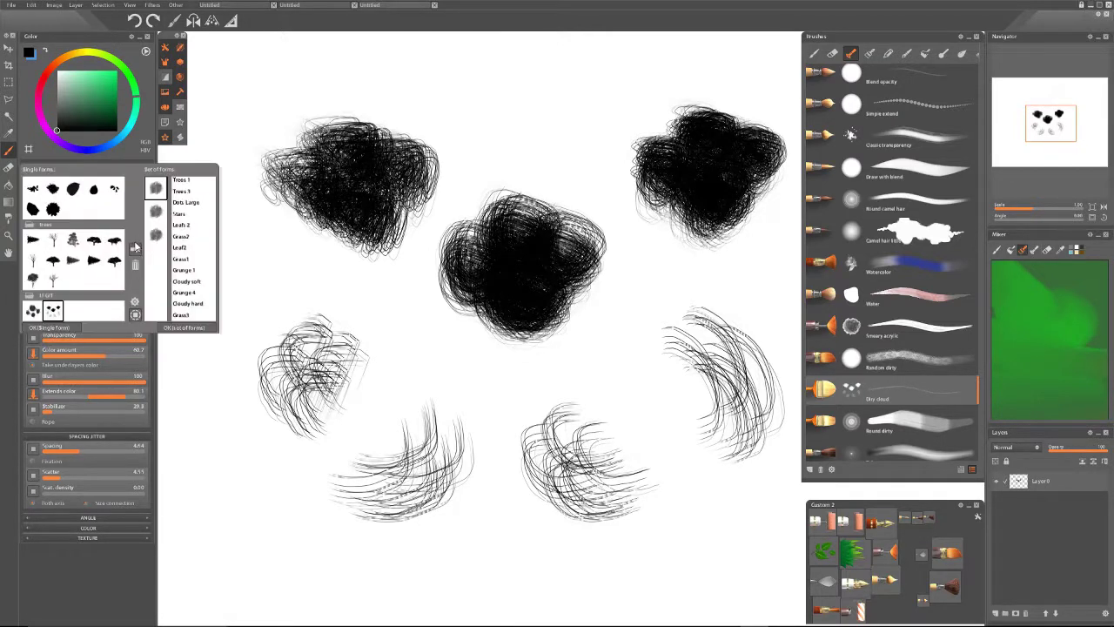
click(44, 328)
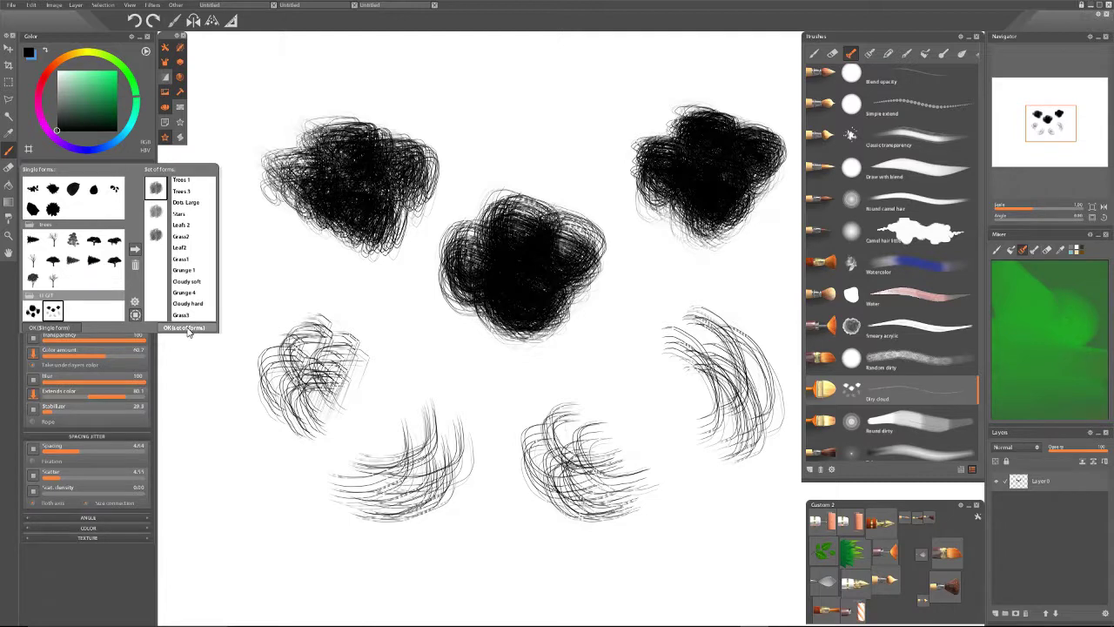
click(188, 329)
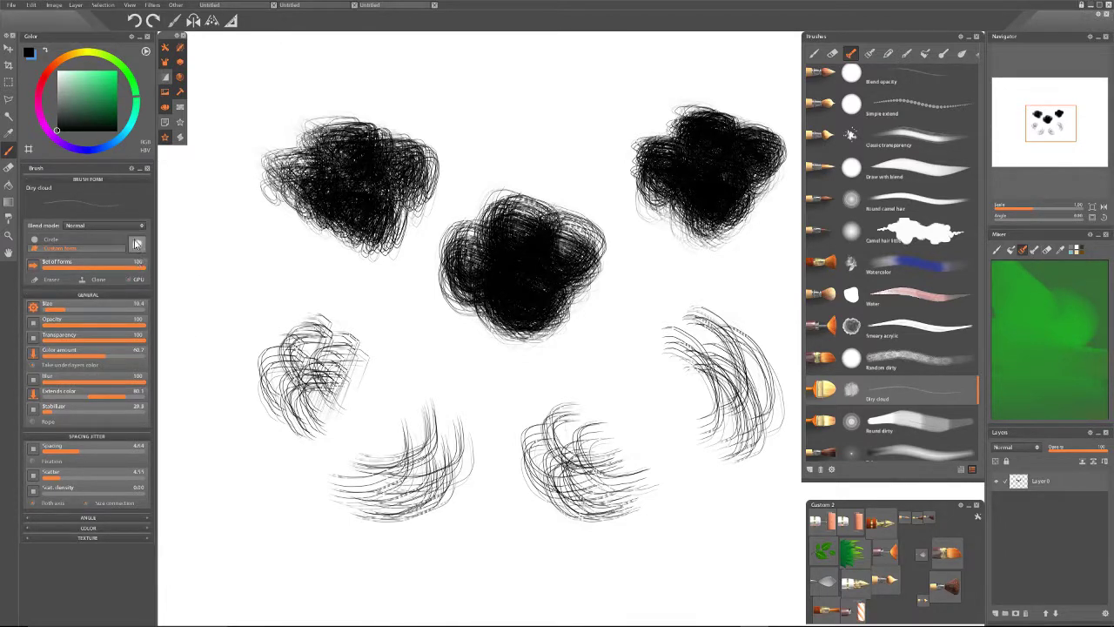
click(136, 245)
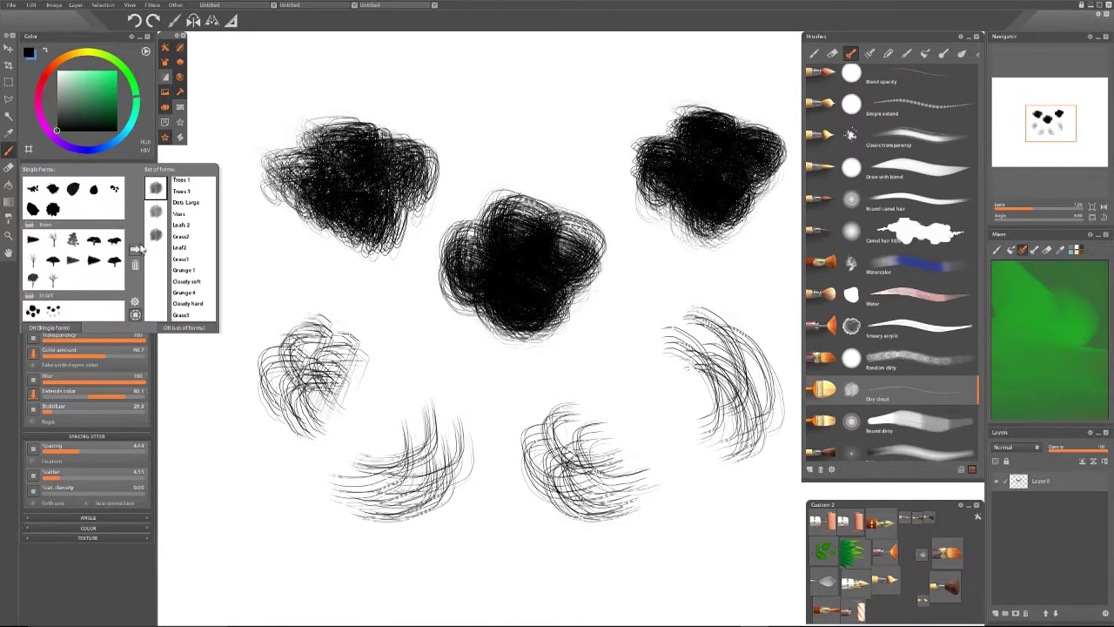
click(54, 311)
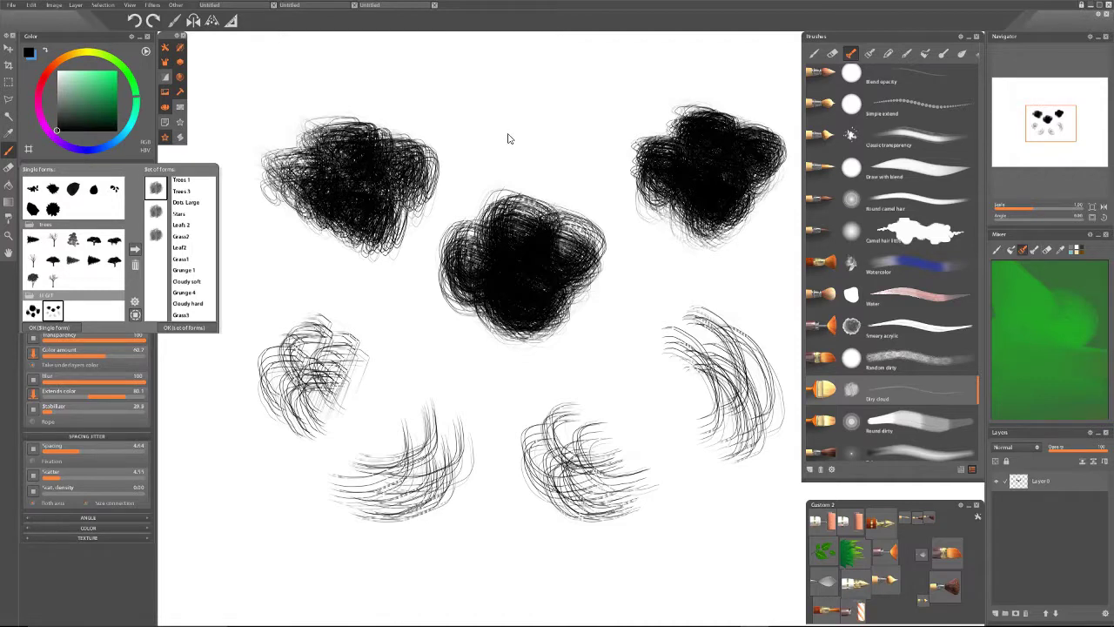
click(53, 327)
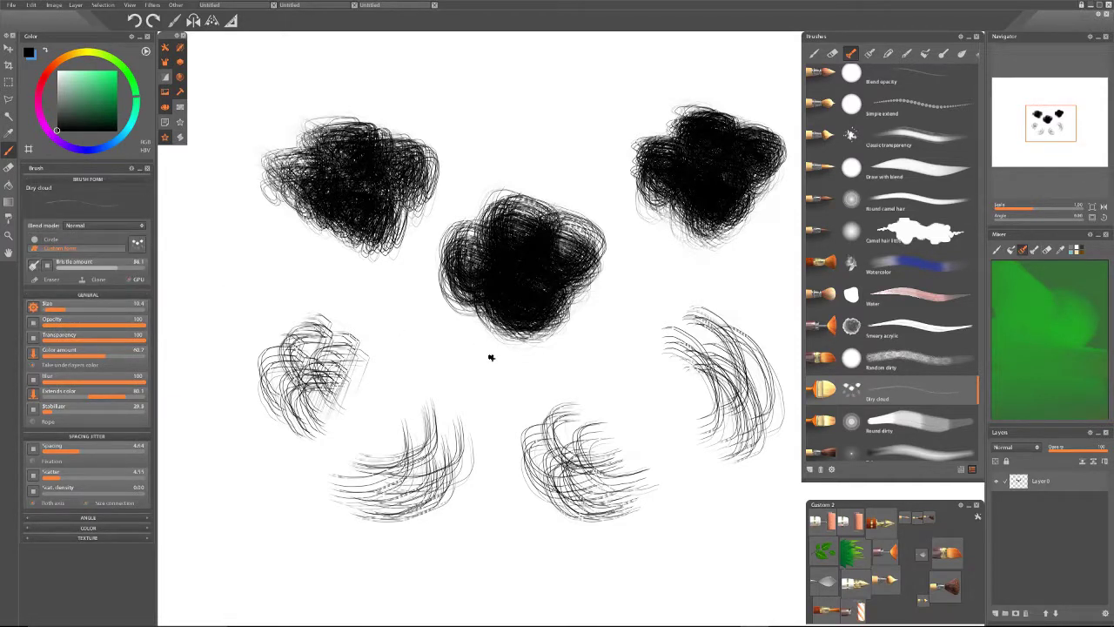
Undo all seven painted patches to leave an empty canvas
key(ctrl+z)
key(ctrl+z)
key(ctrl+z)
key(ctrl+z)
key(ctrl+z)
key(ctrl+z)
key(ctrl+z)
key(ctrl+z)
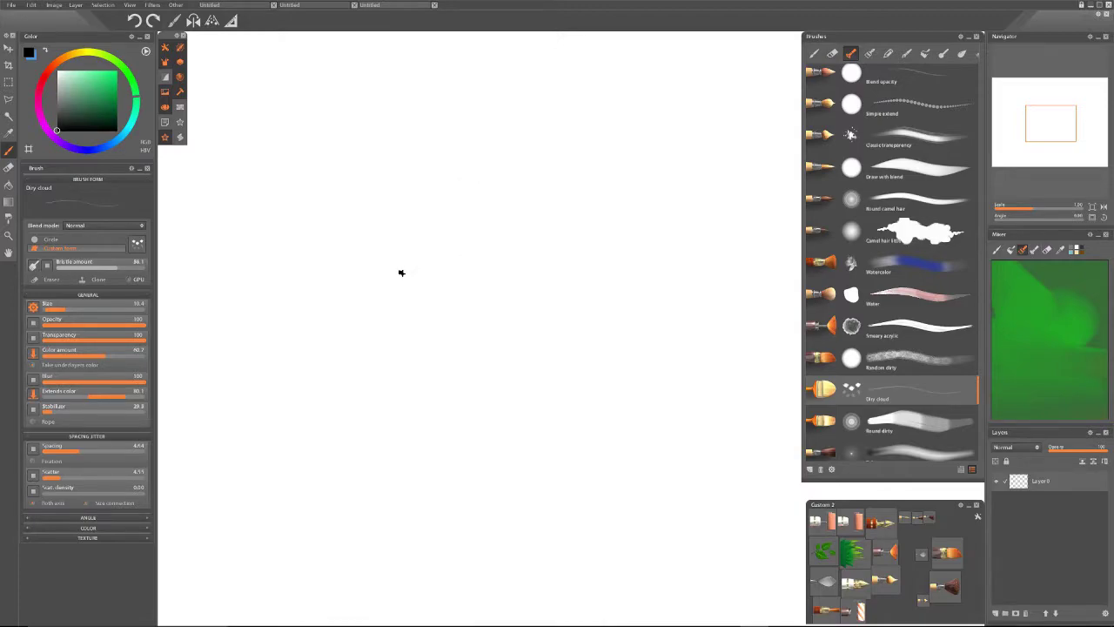
Enlarge the brush until its seven-patch outline spans about a third of the visible canvas width
key(bracketright)
key(bracketright)
key(bracketright)
key(bracketright)
key(bracketright)
key(bracketright)
key(bracketright)
key(bracketright)
key(bracketright)
key(bracketright)
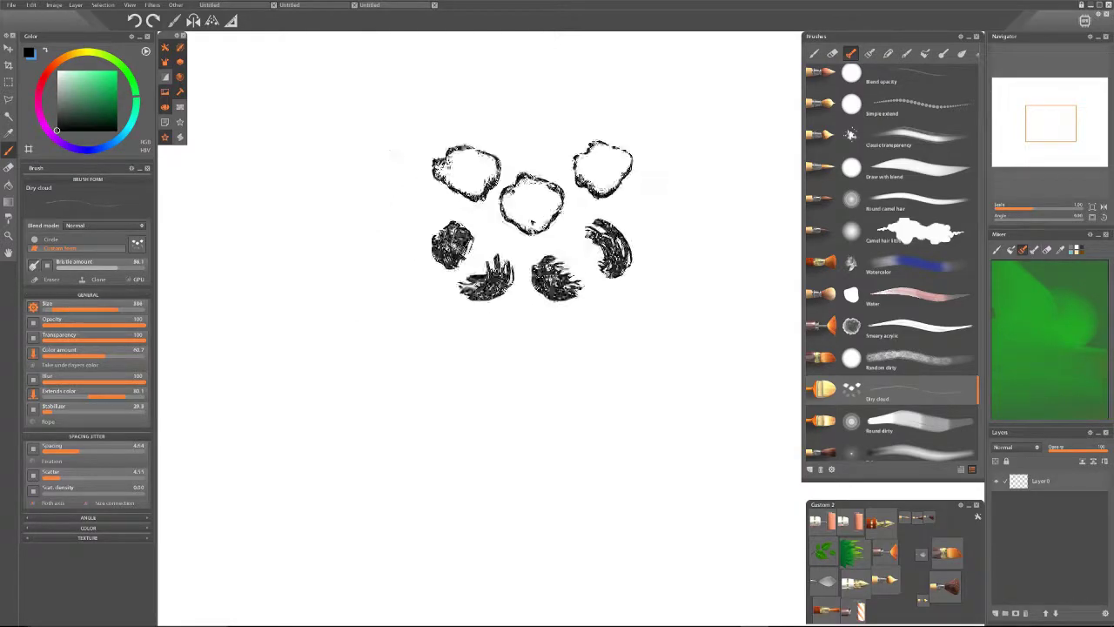
Enlarge the seven-patch brush further, paint overlapping test dabs near the canvas centre and clear them
key(bracketleft)
key(bracketleft)
key(bracketleft)
key(bracketleft)
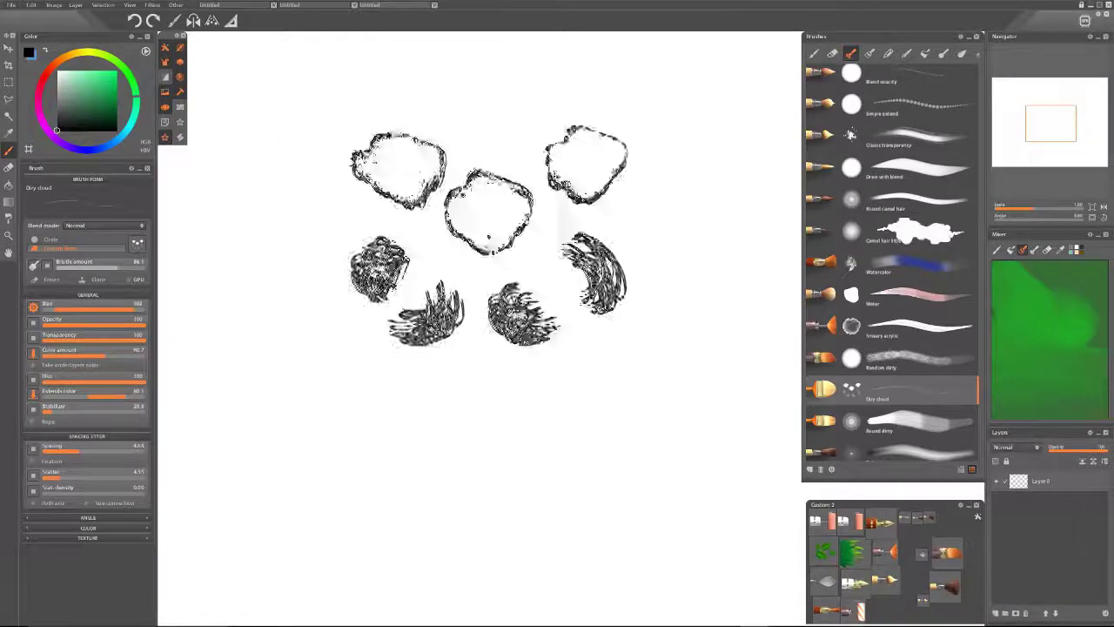
mouse_move(404, 375)
mouse_down()
mouse_move(496, 200)
mouse_move(427, 241)
mouse_move(488, 371)
mouse_move(440, 333)
mouse_move(528, 235)
mouse_move(430, 213)
mouse_move(503, 353)
mouse_move(422, 321)
mouse_move(514, 235)
mouse_move(370, 227)
mouse_move(452, 392)
mouse_move(502, 285)
mouse_move(411, 188)
mouse_move(478, 321)
mouse_move(469, 277)
mouse_move(410, 251)
mouse_move(433, 261)
mouse_move(459, 361)
mouse_up()
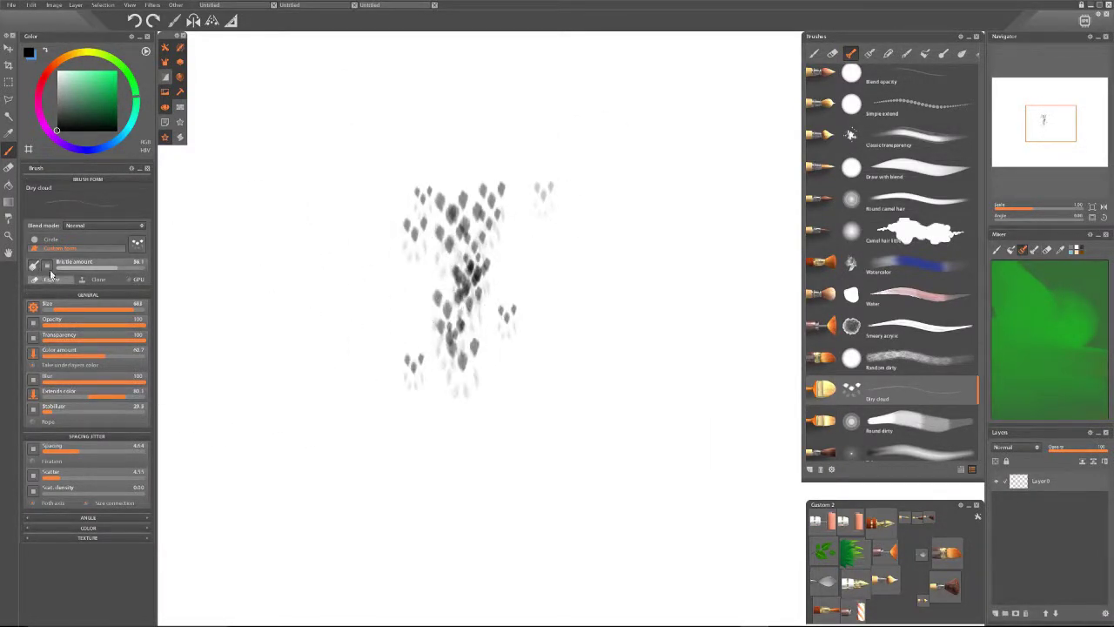
key(Delete)
key(Delete)
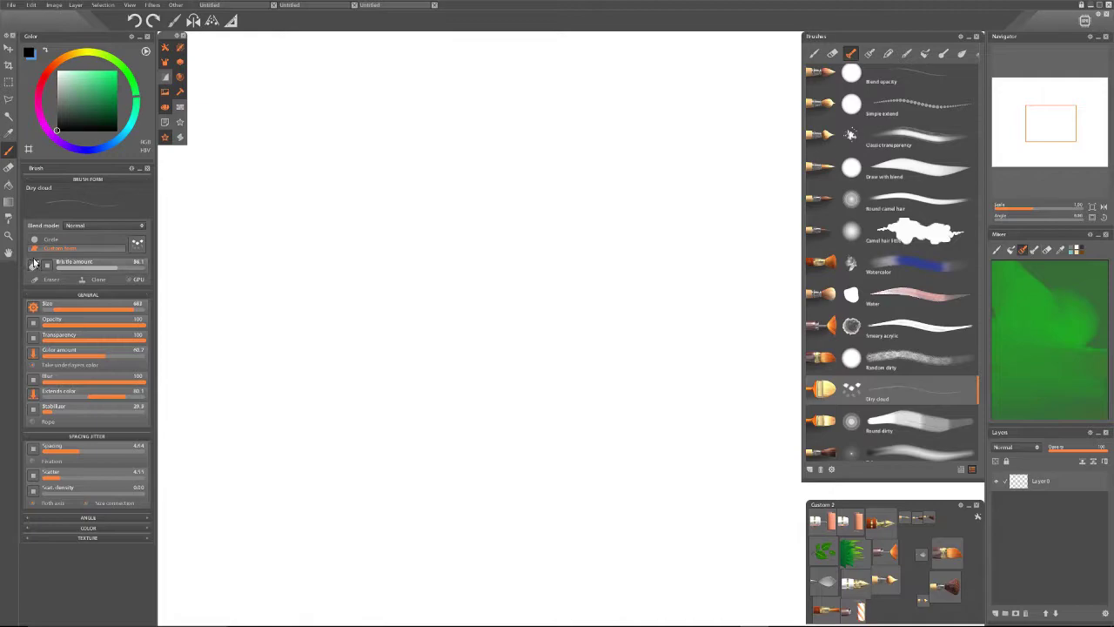
Turn on bristles for the cloud brush, then paint a thick diagonal test stroke across the canvas centre and remove it
click(34, 266)
key(ctrl+z)
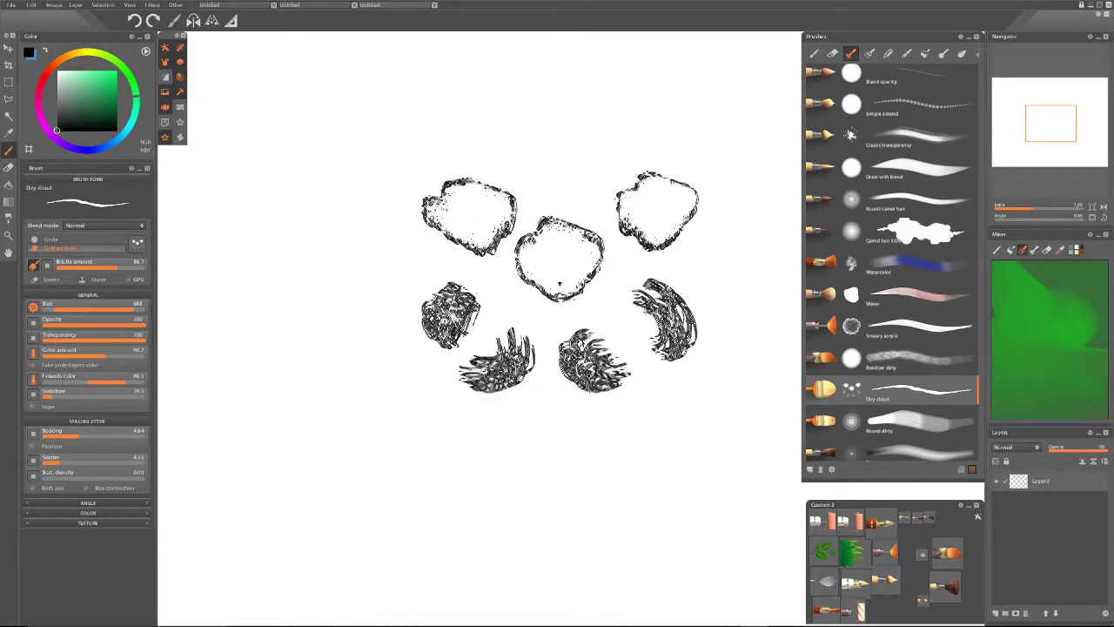
mouse_move(528, 221)
mouse_down()
mouse_move(487, 230)
mouse_move(392, 390)
mouse_move(408, 368)
mouse_up()
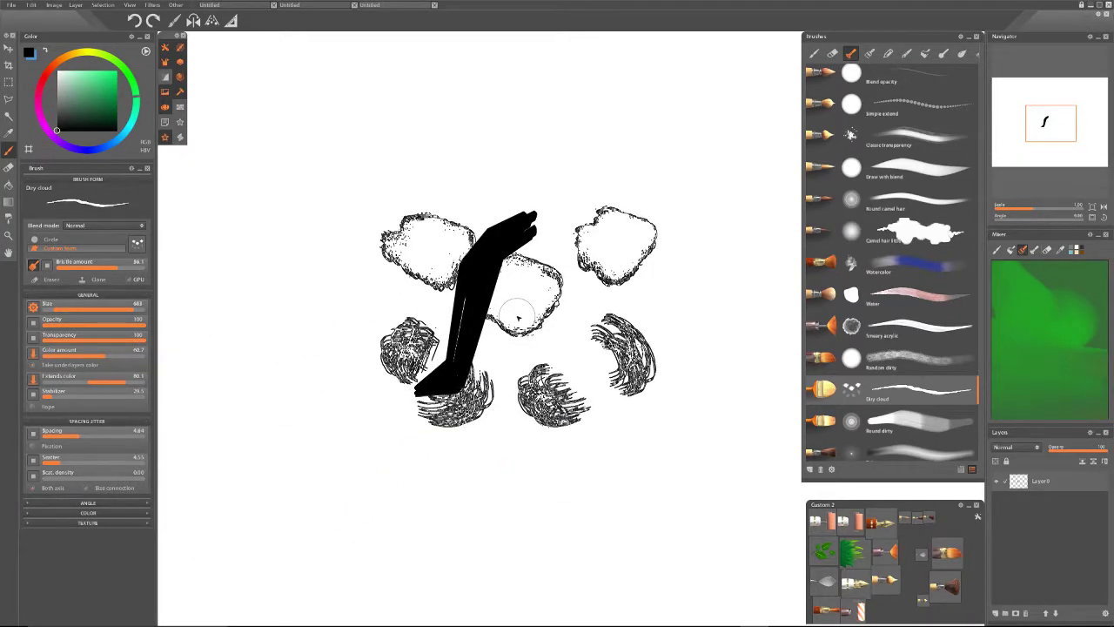
key(ctrl+z)
key(ctrl+z)
key(ctrl+z)
key(ctrl+z)
key(ctrl+z)
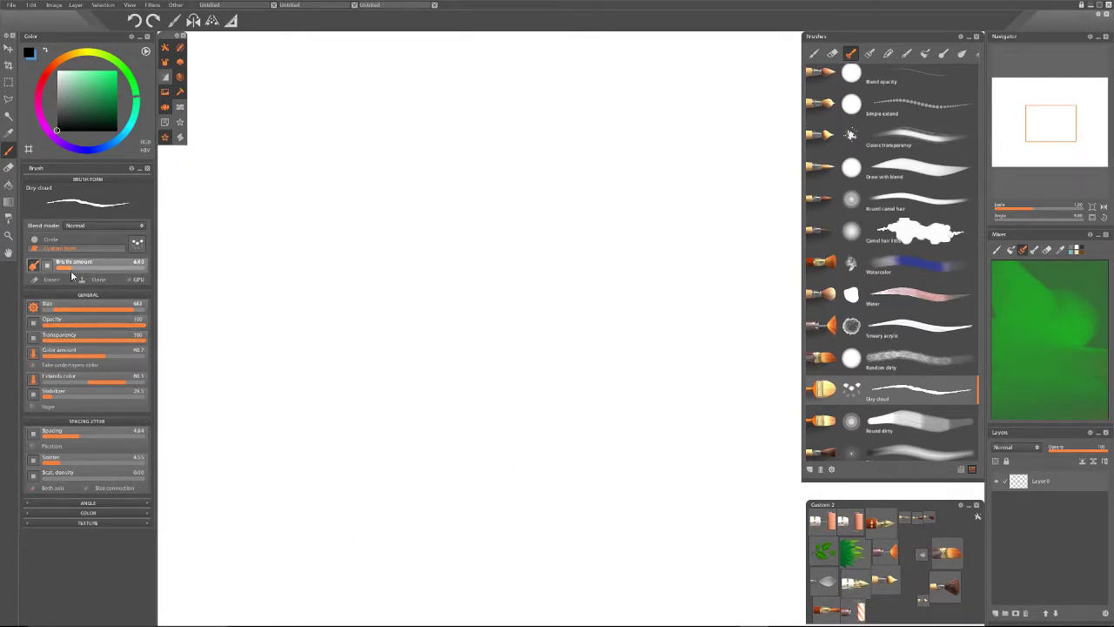
Lower the bristle amount to 8.64, paint a short horizontal test stroke in the upper canvas and clear it
key(ctrl+y)
key(ctrl+y)
key(ctrl+y)
key(ctrl+y)
key(ctrl+y)
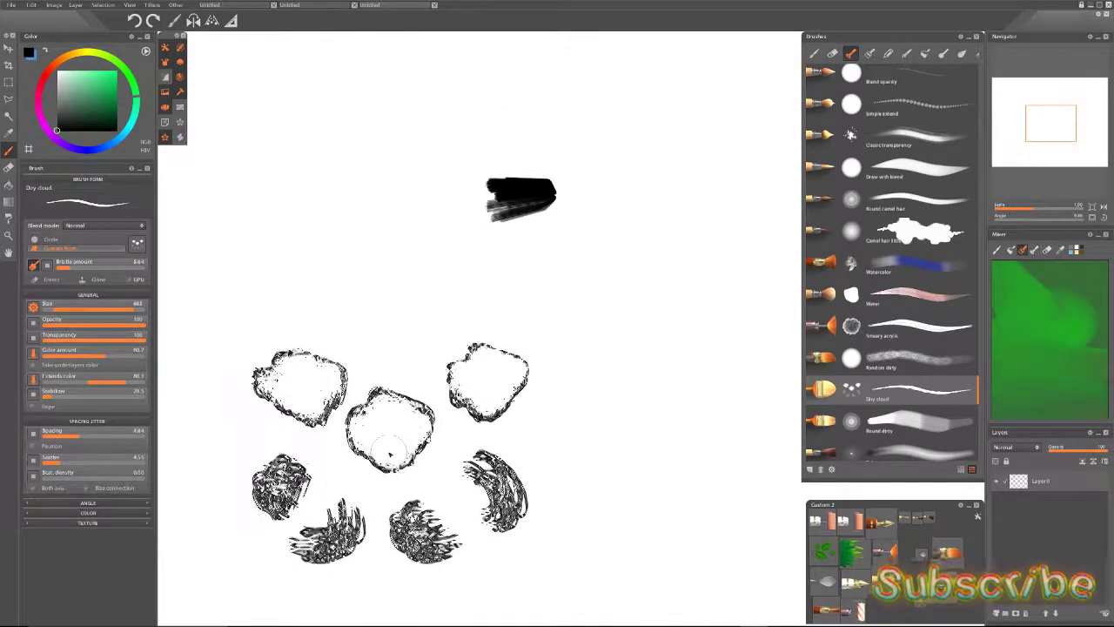
key(ctrl+z)
key(ctrl+z)
key(ctrl+z)
key(ctrl+z)
key(ctrl+z)
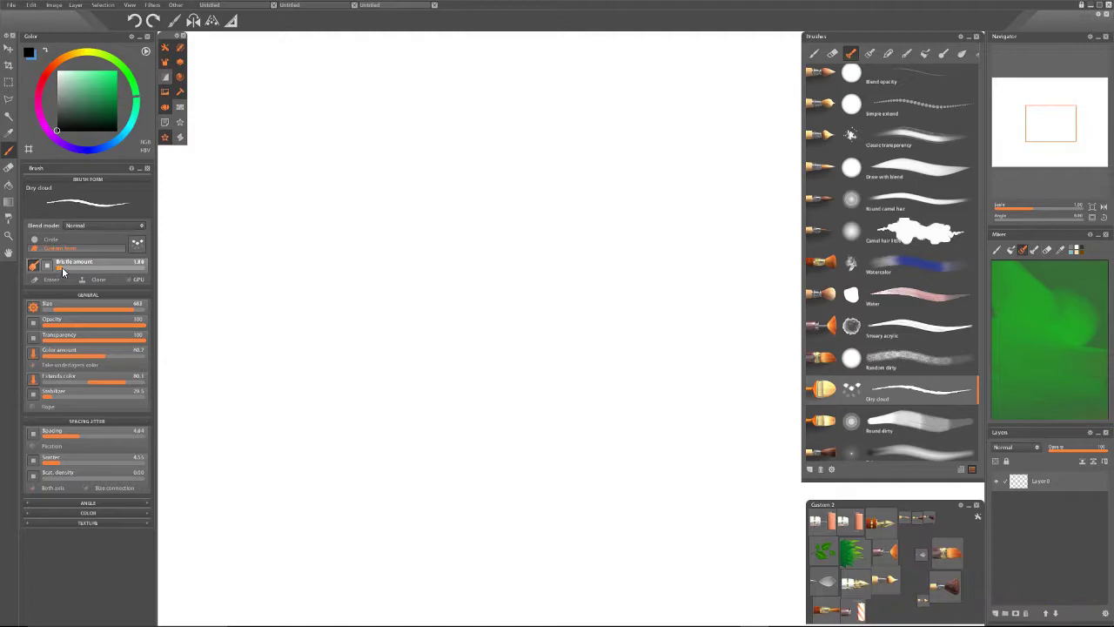
Reduce the cloud brush's bristle amount to 0.89
key(ctrl+y)
key(ctrl+y)
key(ctrl+y)
key(ctrl+y)
key(ctrl+y)
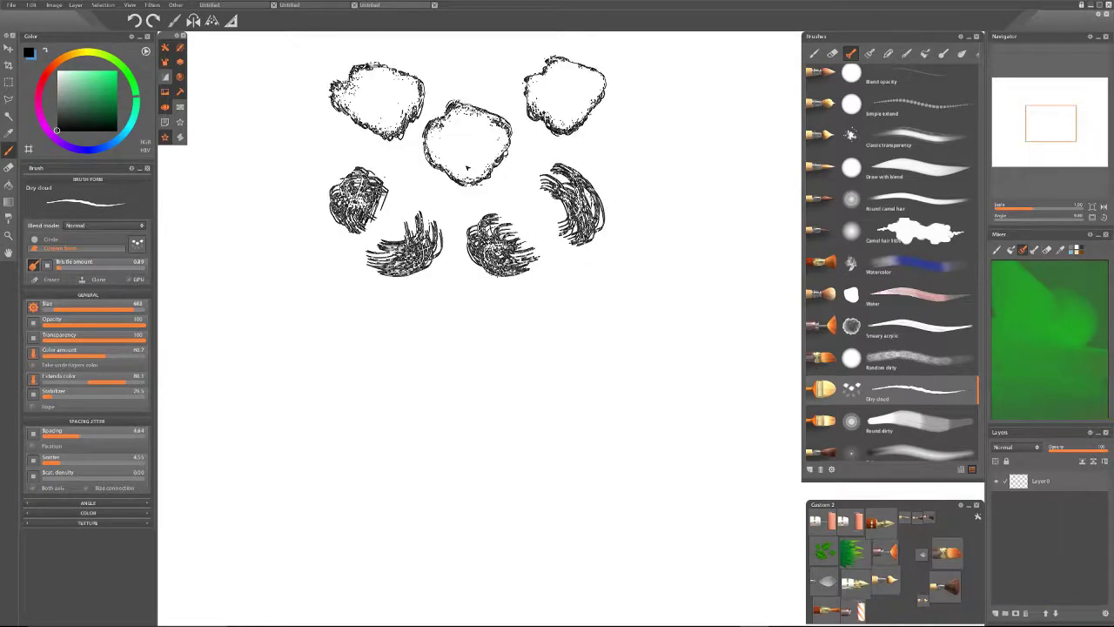
Paint a large hook-shaped test stroke from the upper right down and around to the left, then clear the canvas
key(ctrl+y)
key(ctrl+y)
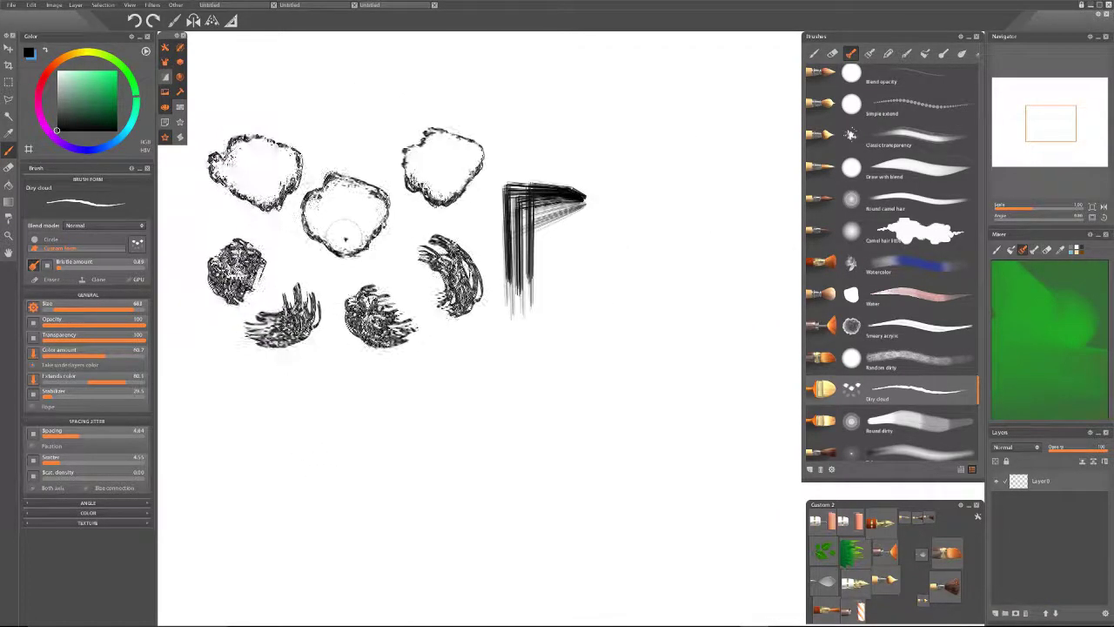
key(ctrl+y)
key(ctrl+y)
key(ctrl+y)
key(ctrl+y)
key(ctrl+y)
key(ctrl+y)
key(ctrl+y)
key(ctrl+y)
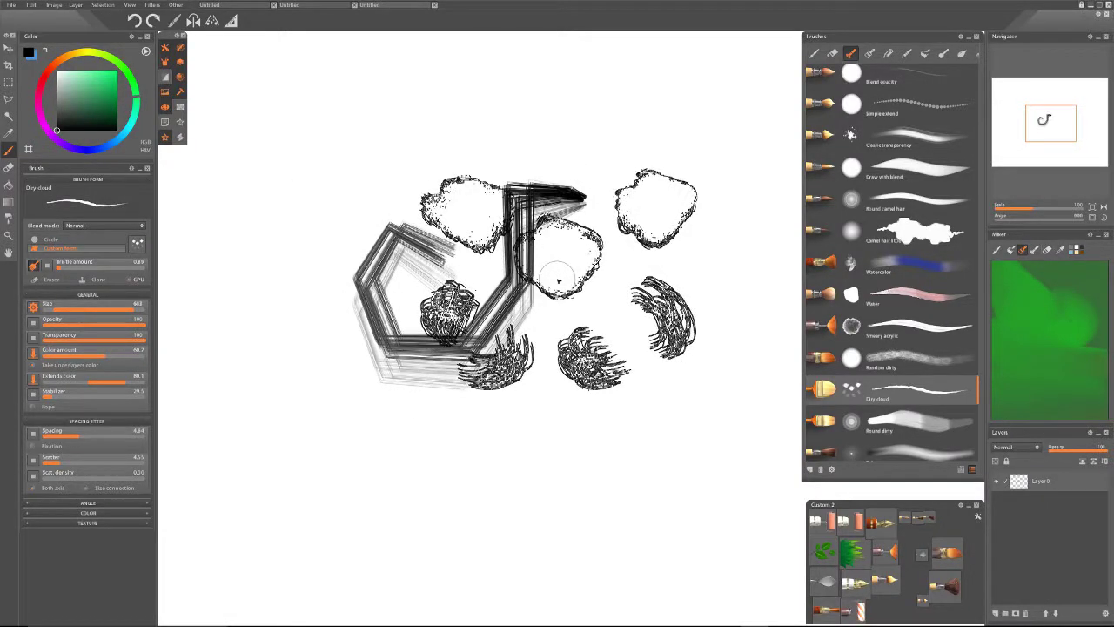
key(ctrl+y)
key(ctrl+y)
key(ctrl+y)
key(ctrl+y)
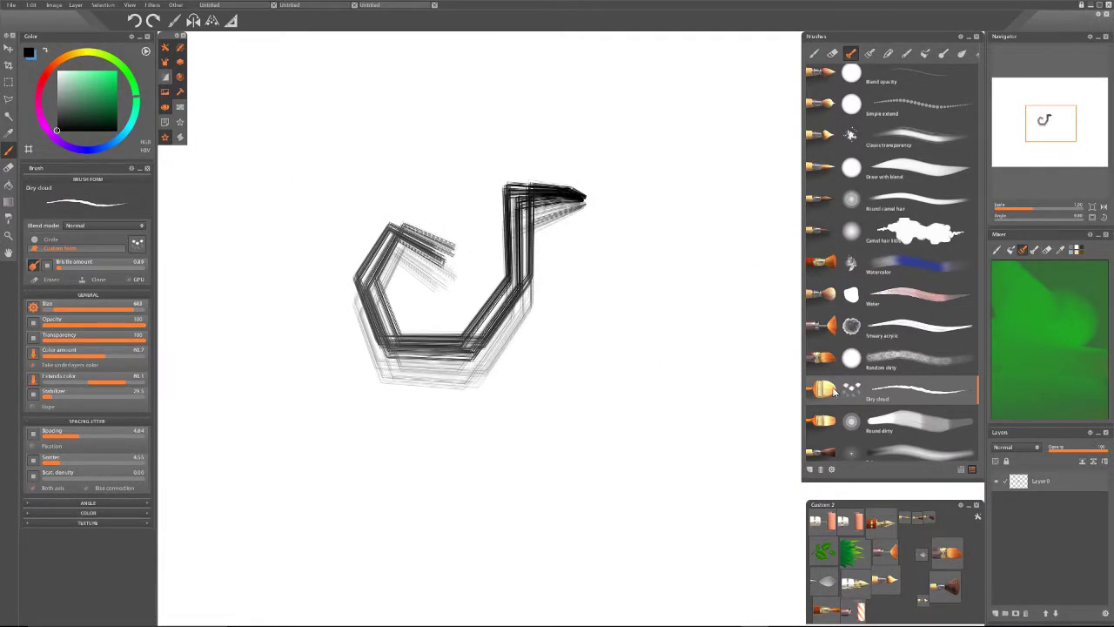
key(ctrl+y)
key(ctrl+y)
key(ctrl+y)
Switch to the simple extend brush, paint a few round test dabs and clear them
click(826, 135)
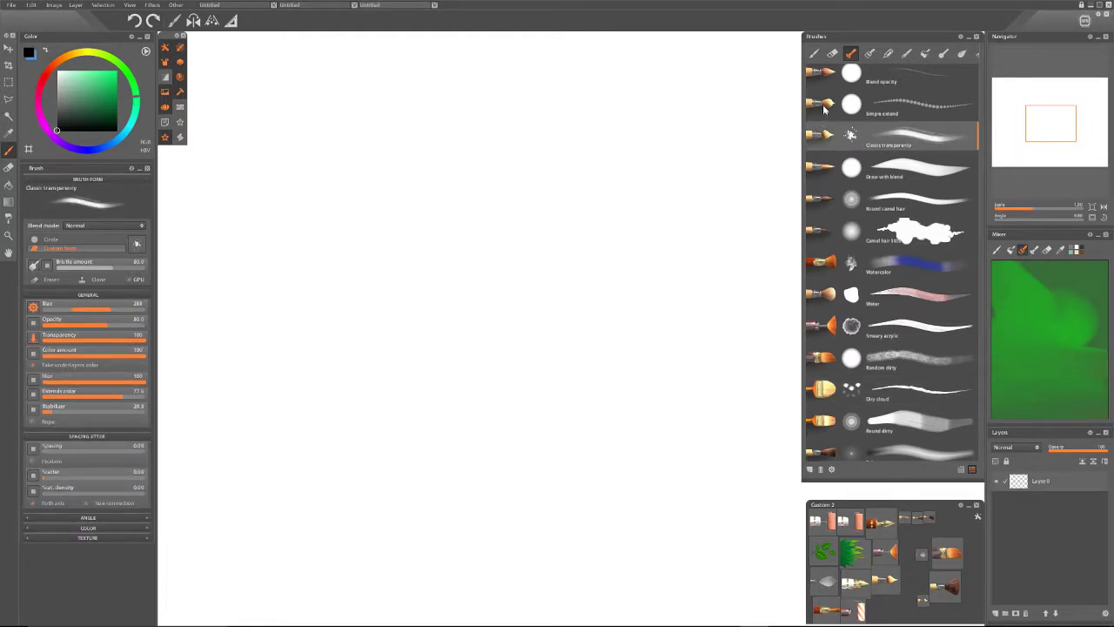
click(825, 107)
mouse_move(426, 343)
mouse_down()
mouse_move(435, 259)
mouse_move(458, 258)
mouse_up()
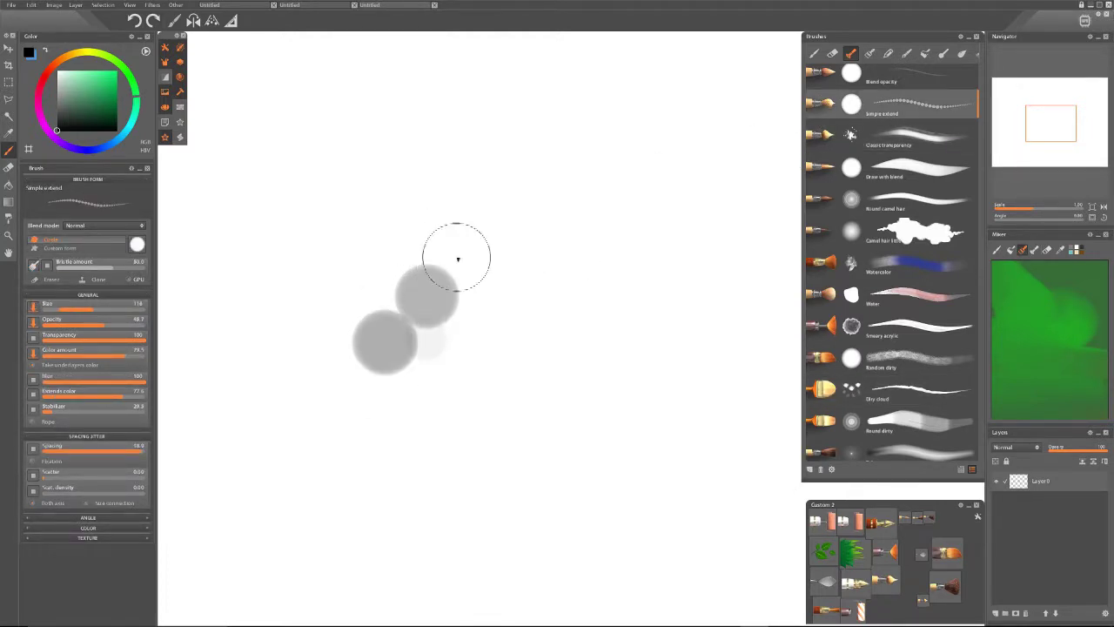
drag(594, 197, 488, 246)
key(Delete)
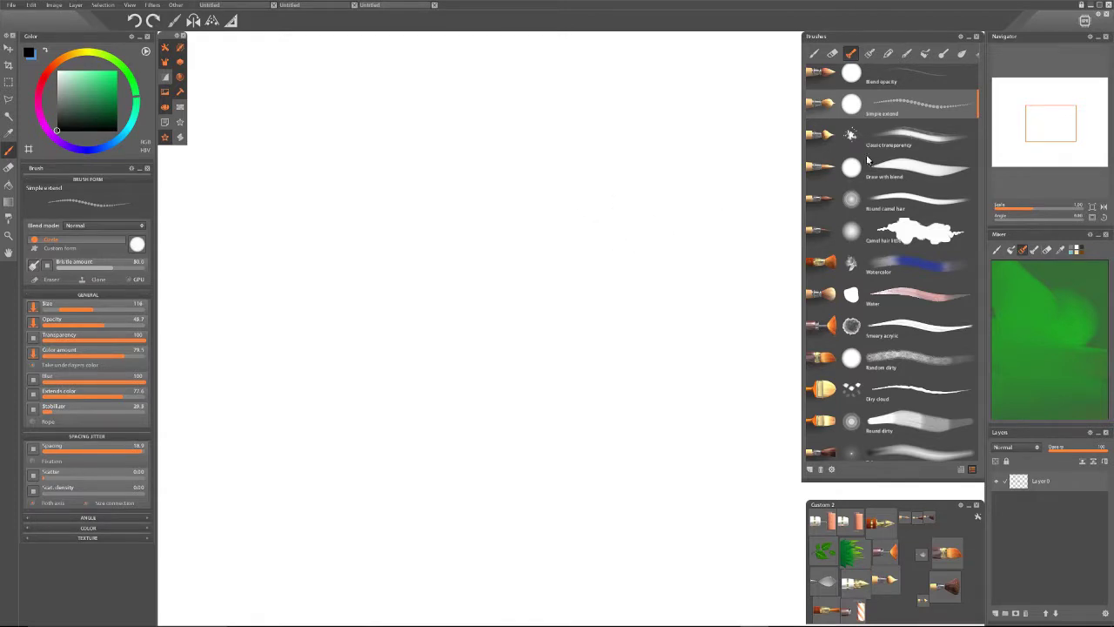
Choose the first red-tagged brush at the start of the brush list, paint a test stroke and clear it
drag(868, 161, 869, 236)
scroll(843, 150, up, 2)
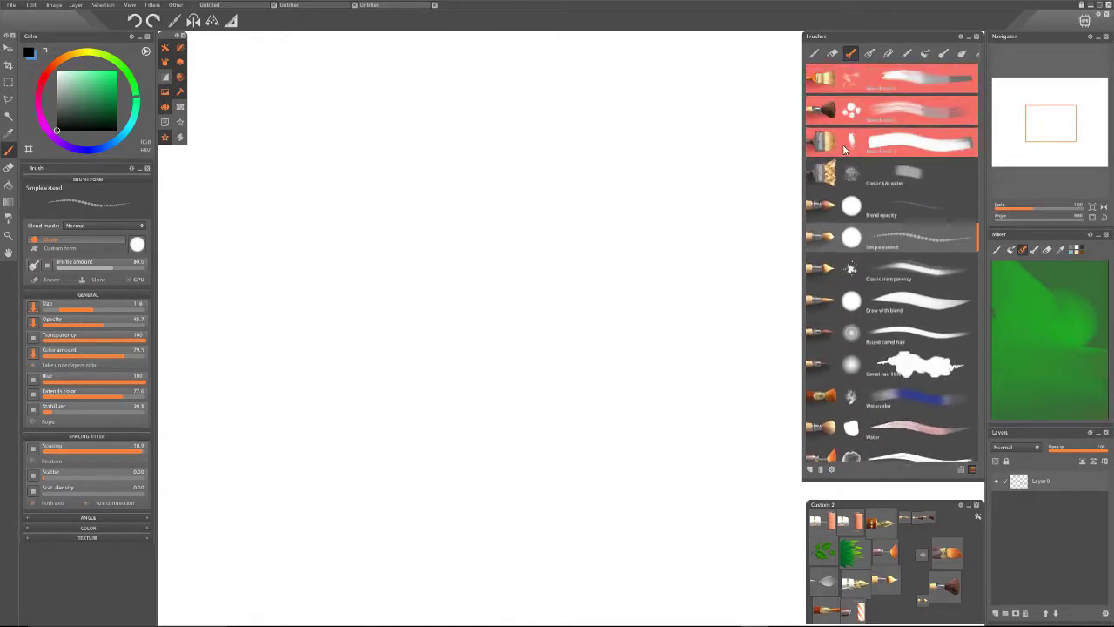
click(820, 80)
mouse_move(310, 350)
mouse_down()
mouse_move(513, 196)
mouse_move(548, 278)
mouse_up()
key(Delete)
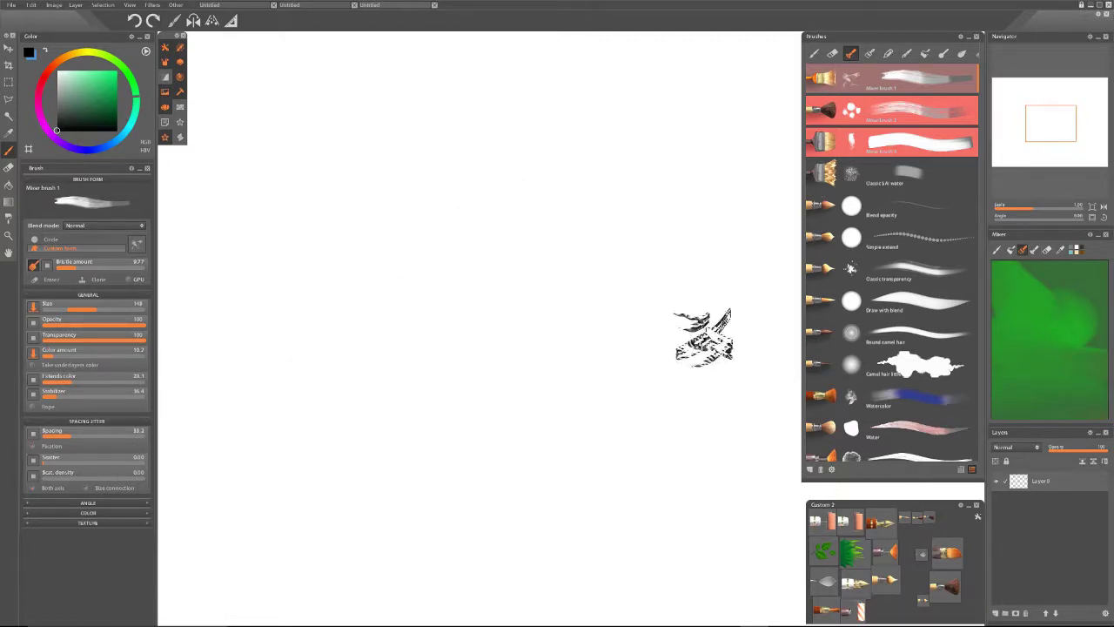
Replace the first red-tagged brush's form with the captured seven-patch shape as its single form
click(137, 245)
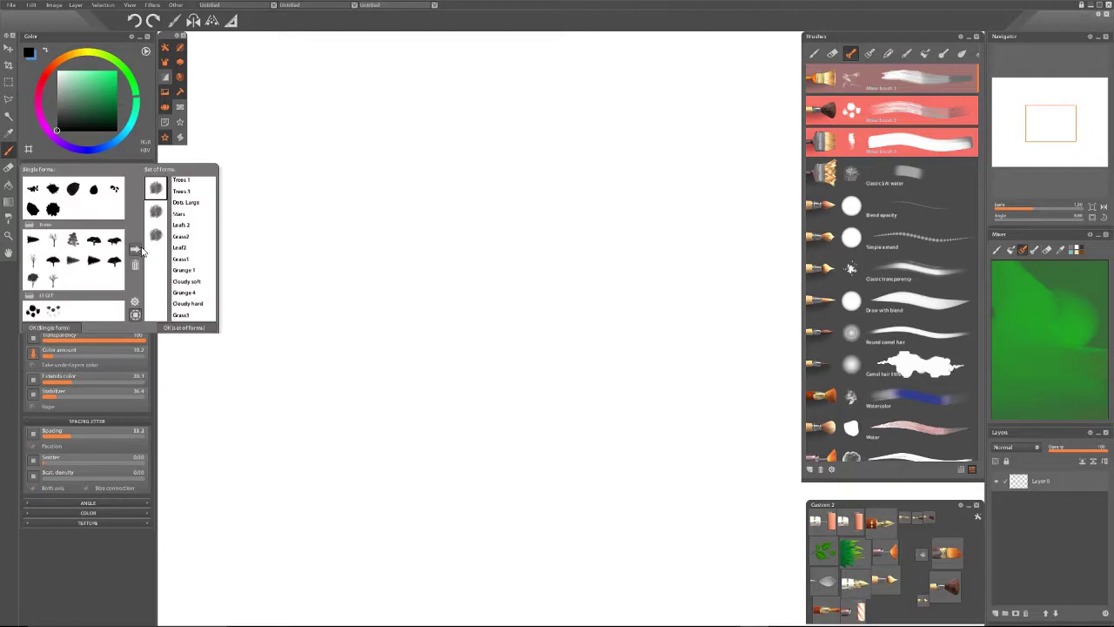
scroll(54, 296, up, 1)
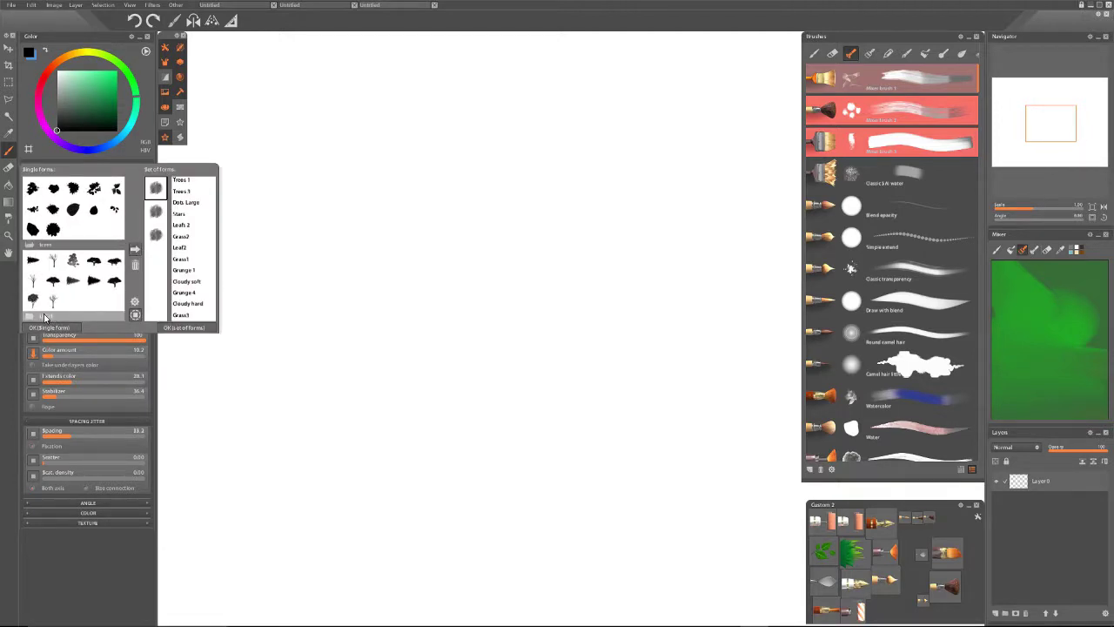
scroll(44, 318, down, 1)
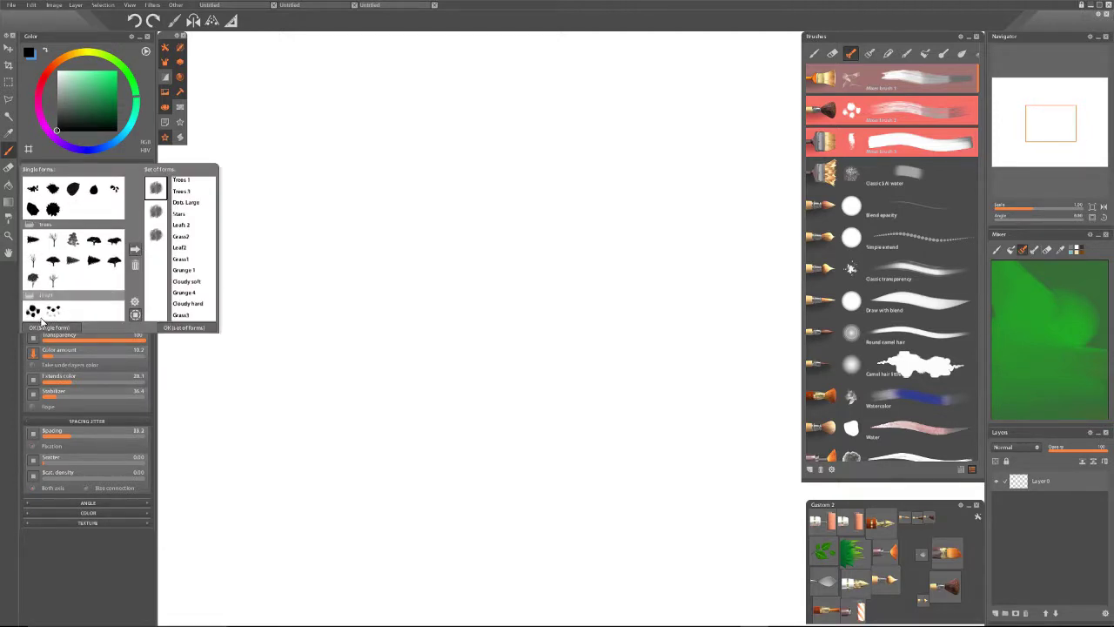
click(31, 224)
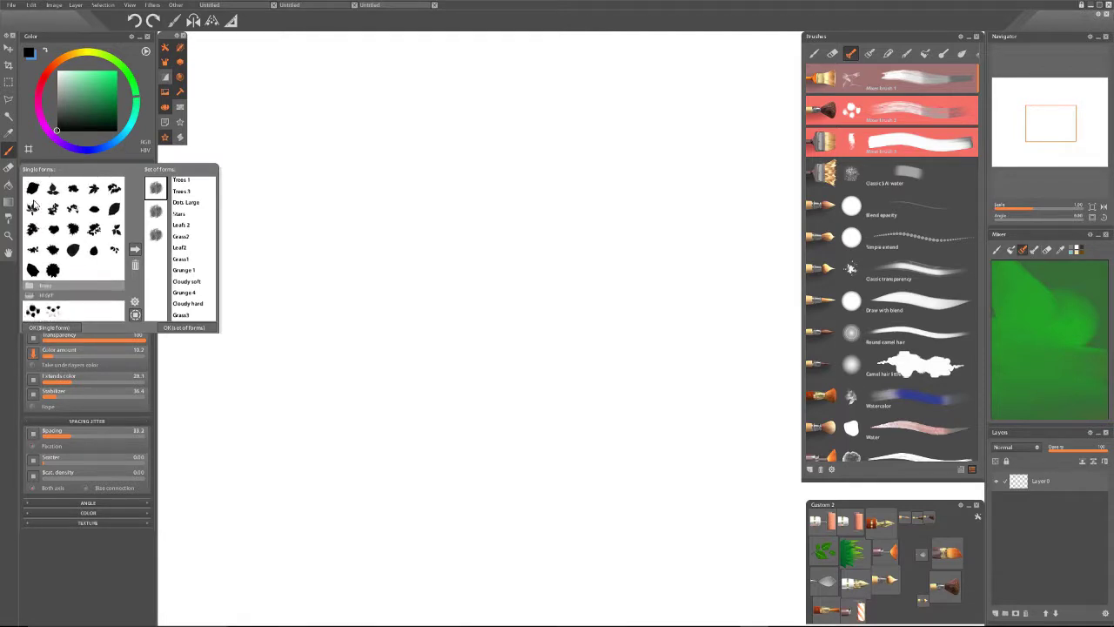
click(28, 287)
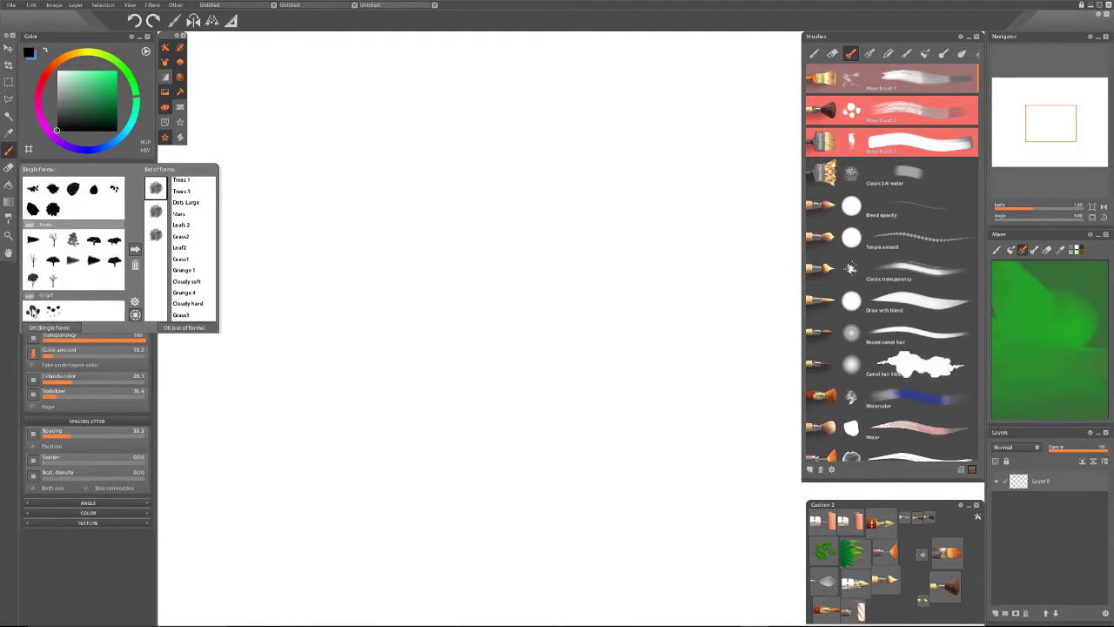
click(52, 313)
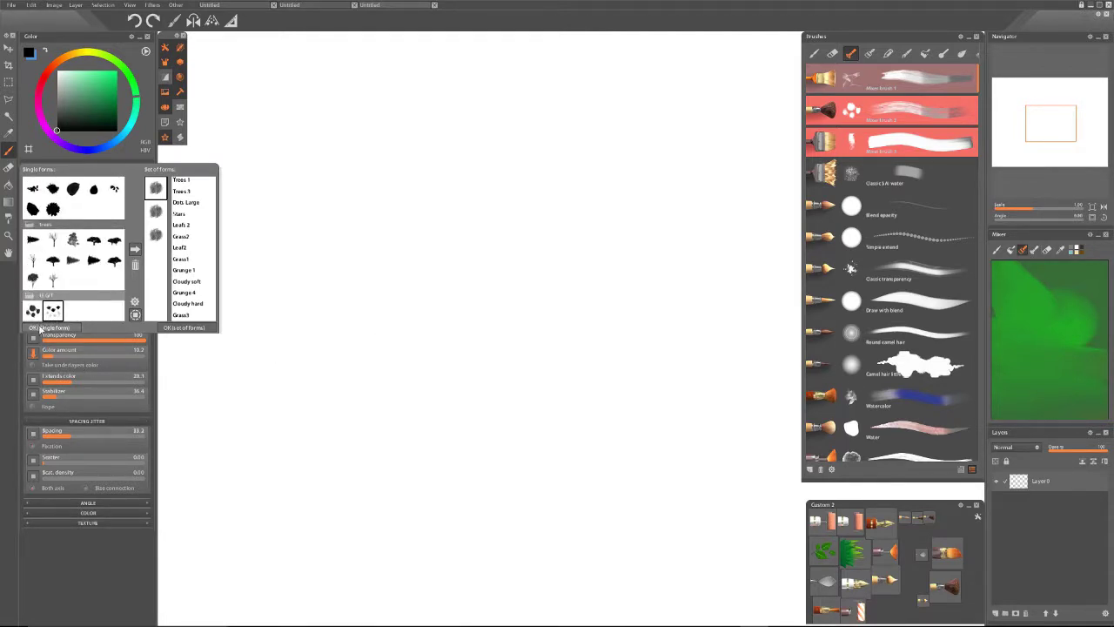
click(39, 328)
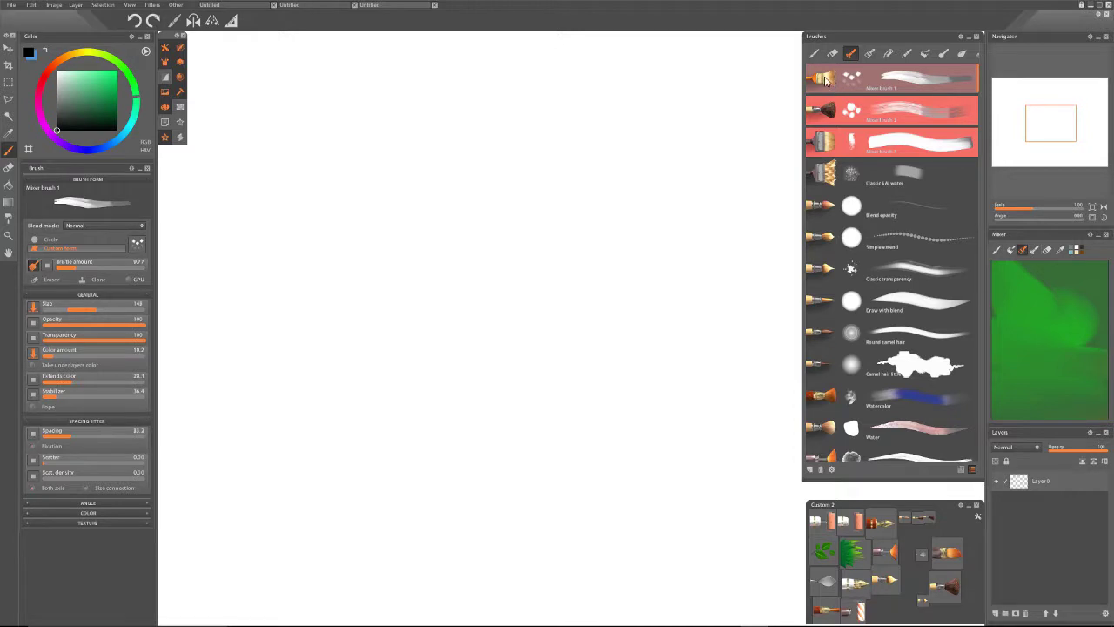
Paint long bristle strokes fanning downward from one apex near the upper centre of the canvas
mouse_move(543, 161)
mouse_down()
mouse_move(456, 298)
mouse_move(414, 328)
mouse_move(383, 416)
mouse_move(350, 429)
mouse_up()
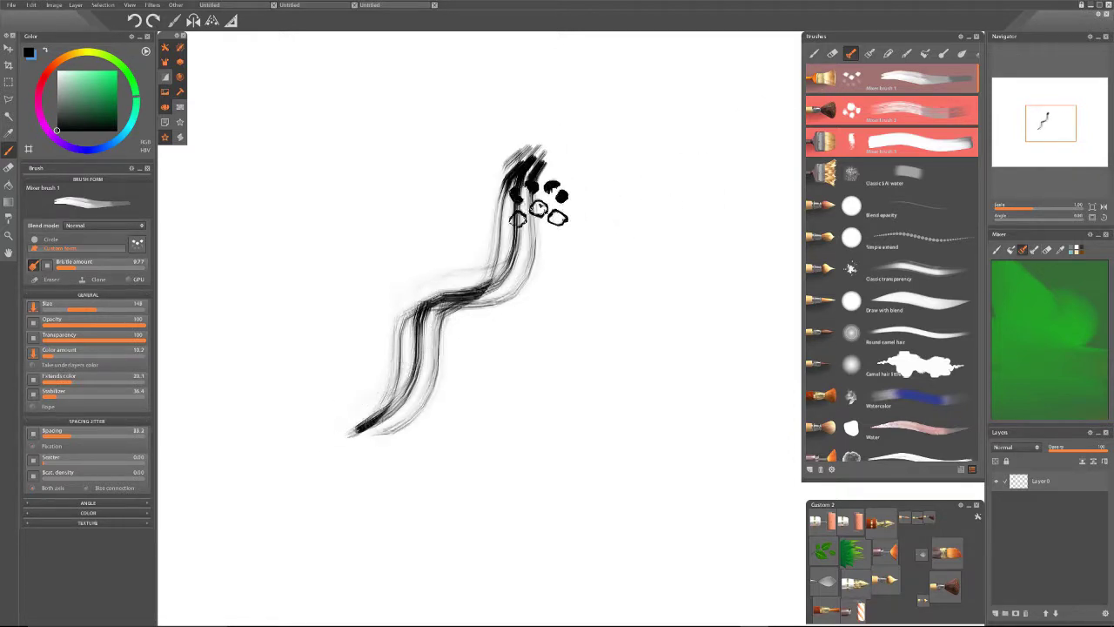
mouse_move(561, 200)
mouse_down()
mouse_move(617, 376)
mouse_move(584, 423)
mouse_move(576, 459)
mouse_up()
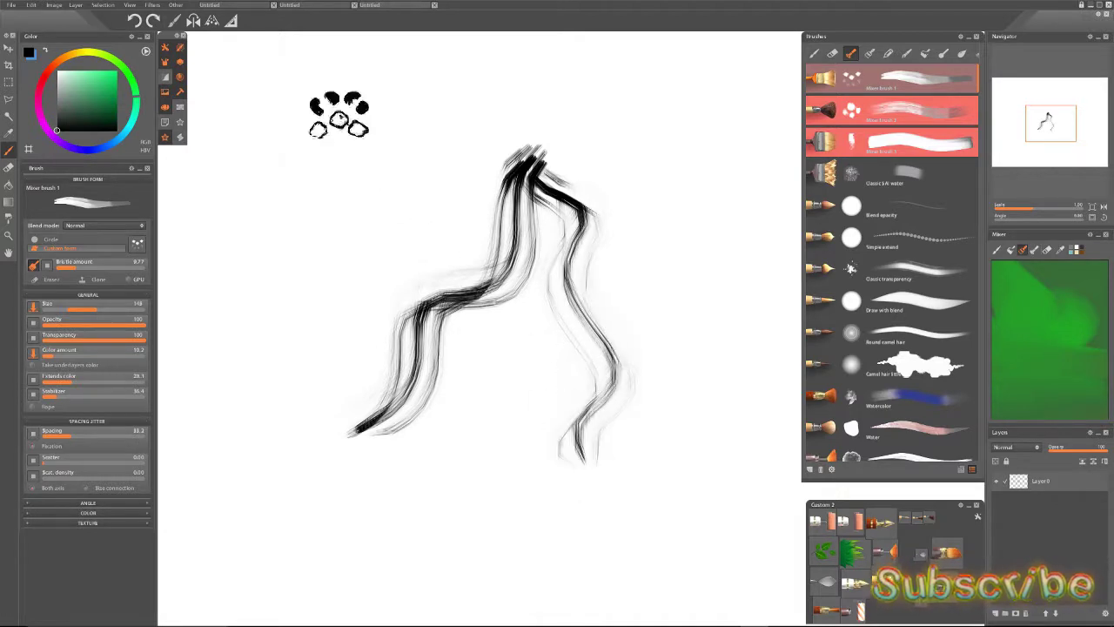
mouse_move(510, 181)
mouse_down()
mouse_move(373, 270)
mouse_move(286, 391)
mouse_up()
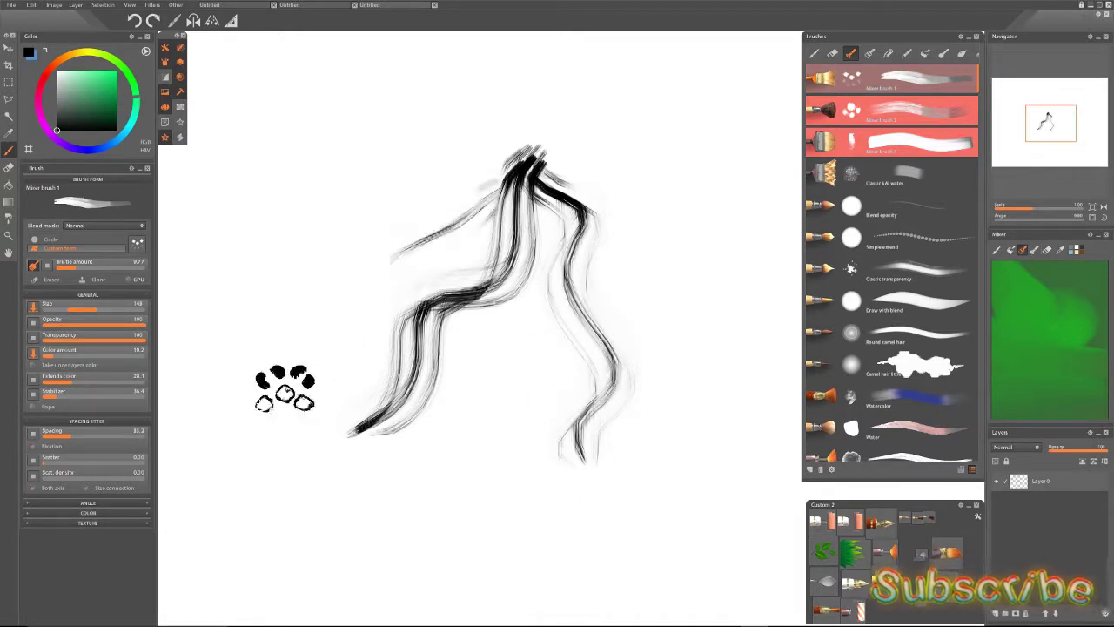
mouse_move(495, 174)
mouse_down()
mouse_move(347, 330)
mouse_move(286, 430)
mouse_up()
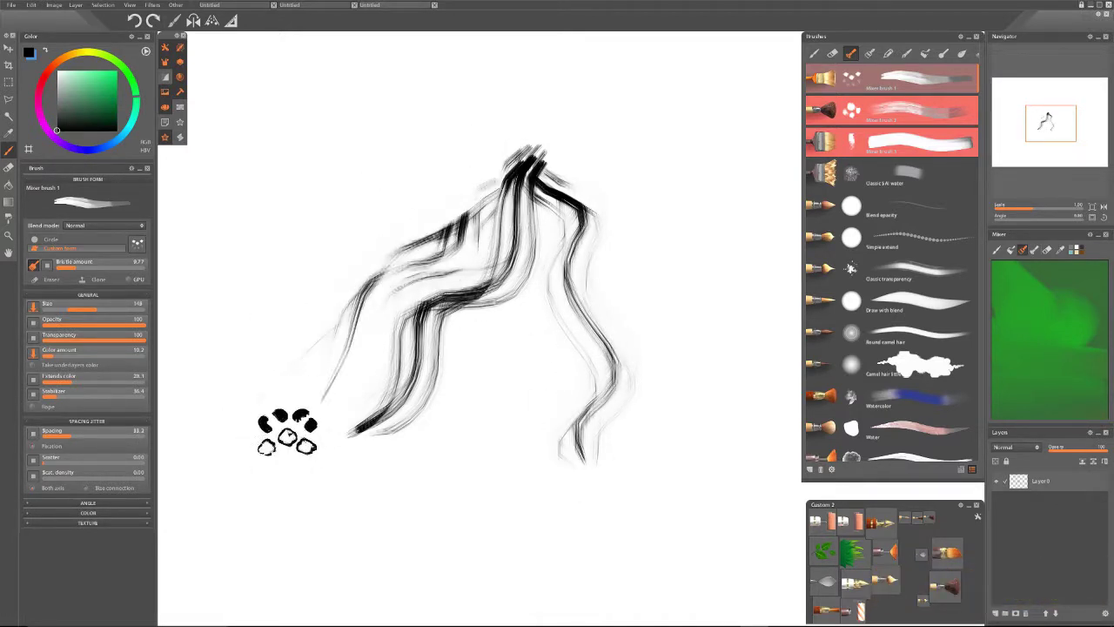
drag(534, 169, 472, 456)
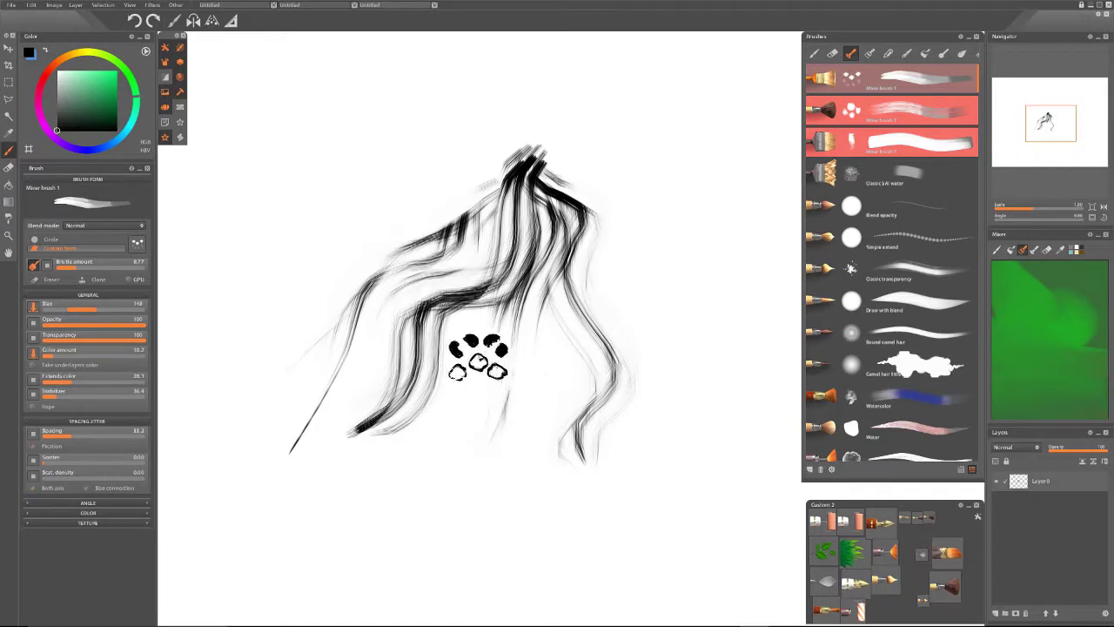
Add curved bristle strokes crossing the fan and a long diagonal stroke across its lower part
drag(479, 359, 419, 317)
drag(376, 211, 435, 324)
mouse_move(442, 200)
mouse_down()
mouse_move(481, 305)
mouse_move(615, 405)
mouse_up()
drag(632, 283, 559, 446)
drag(609, 404, 429, 488)
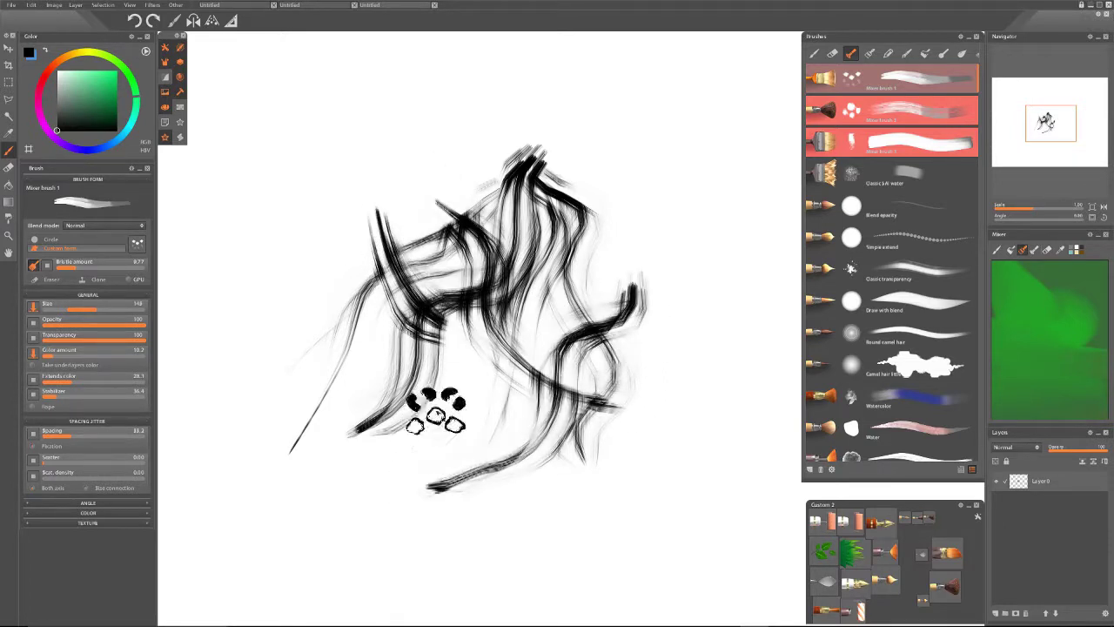
mouse_move(296, 358)
mouse_down()
mouse_move(416, 401)
mouse_move(511, 454)
mouse_move(625, 489)
mouse_up()
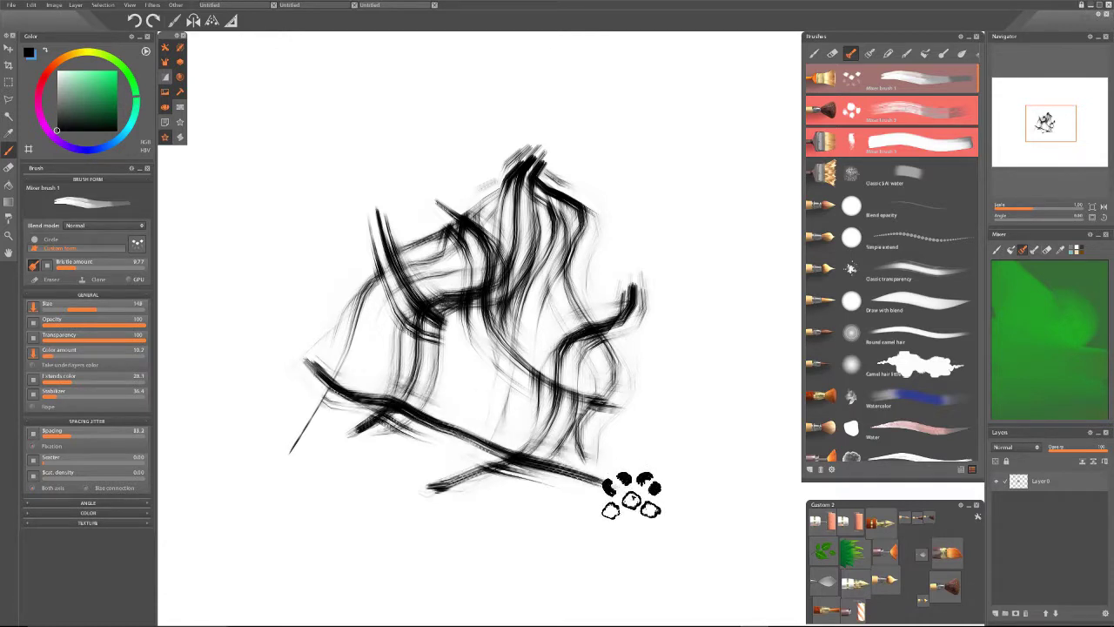
Select a square area around all the painted strokes and capture it as a new brush form
click(9, 81)
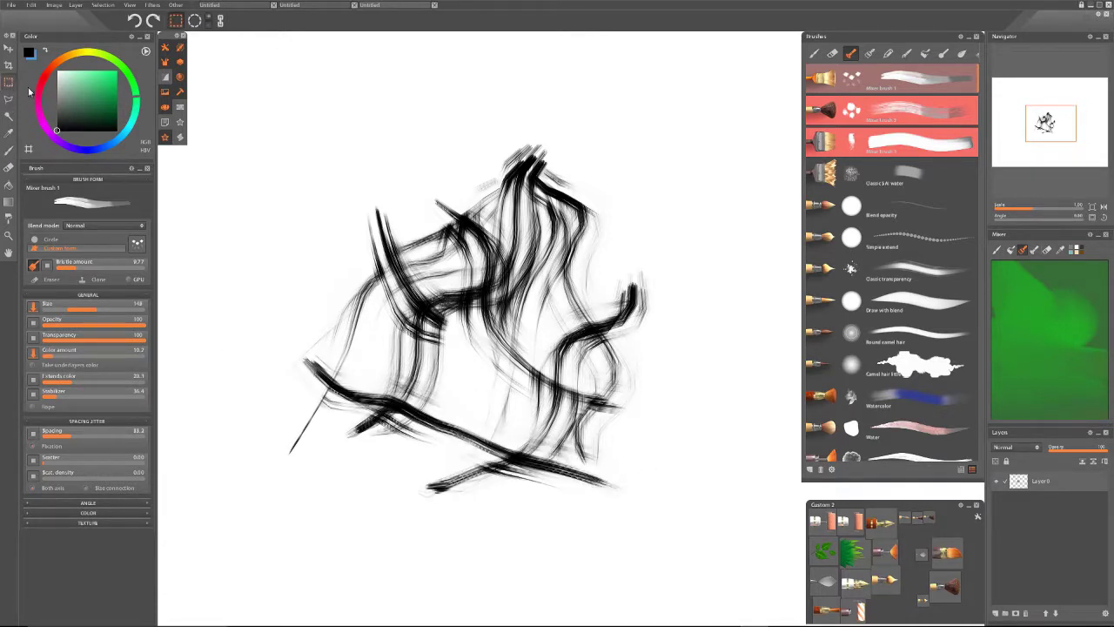
mouse_move(417, 216)
mouse_down()
mouse_move(664, 388)
mouse_move(591, 372)
mouse_move(518, 389)
mouse_move(529, 380)
mouse_move(529, 396)
mouse_move(647, 519)
mouse_up()
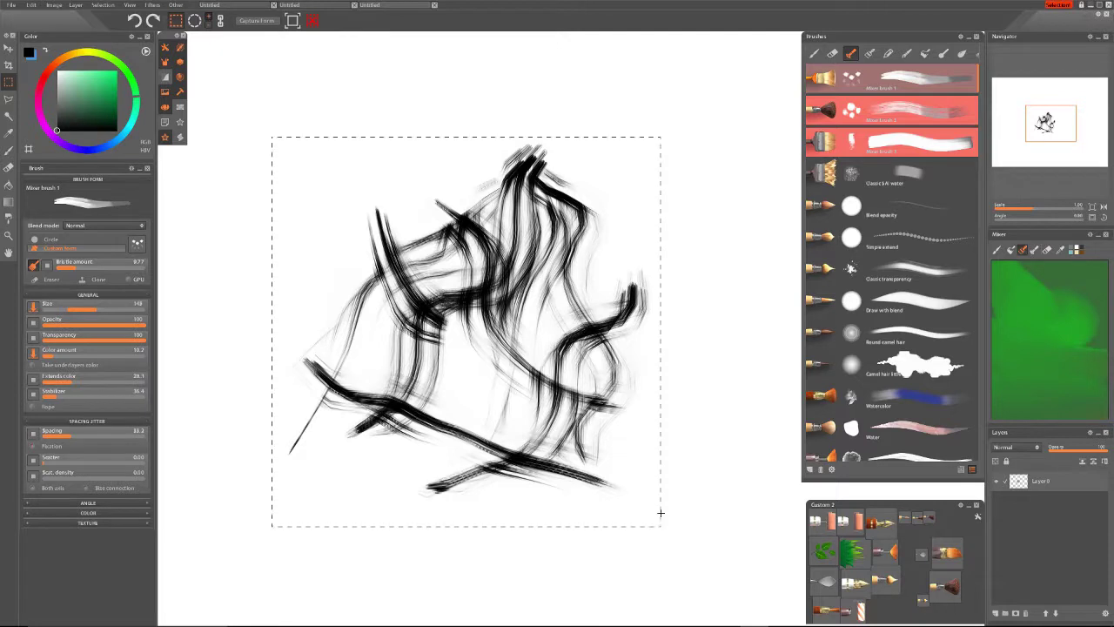
click(255, 21)
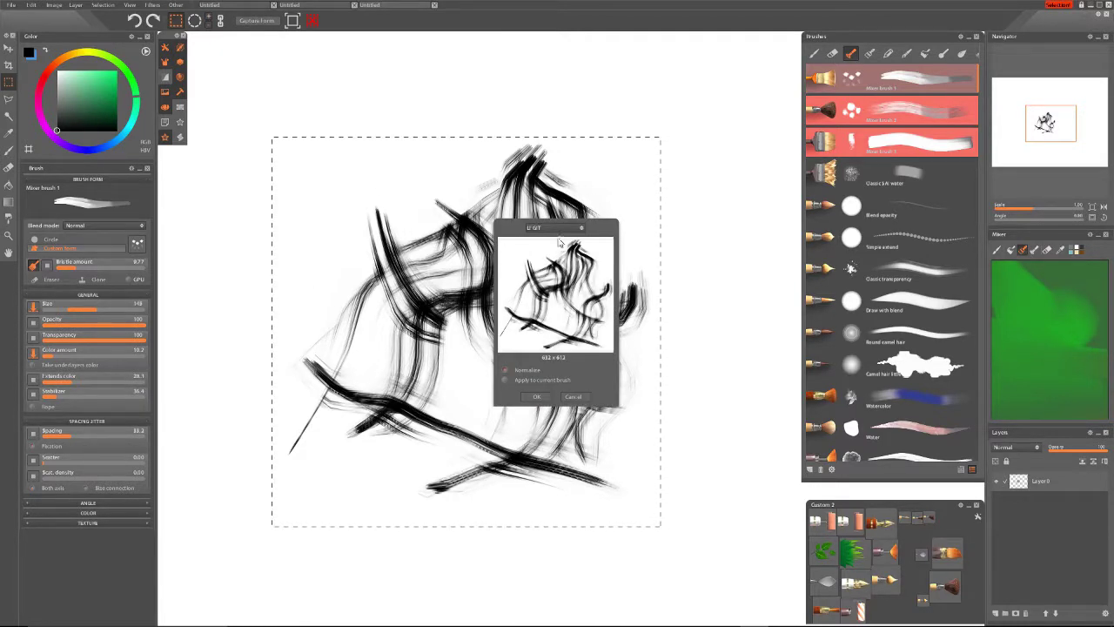
click(536, 397)
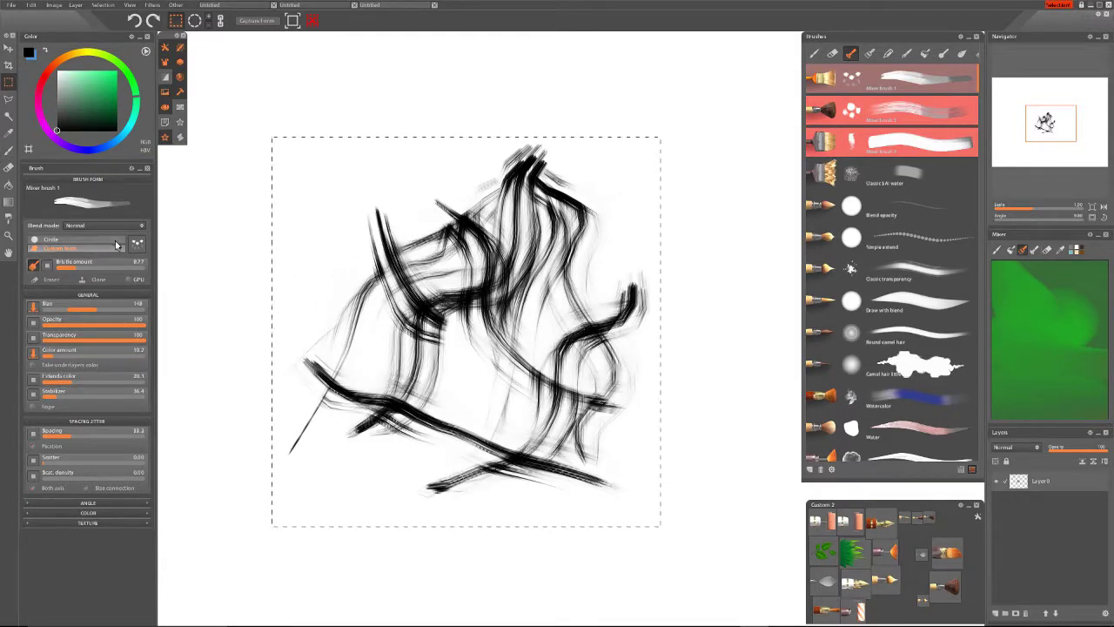
Replace Mixer brush 1's form with the captured bristle-stroke shape as its single form, and clear the square selection
click(827, 81)
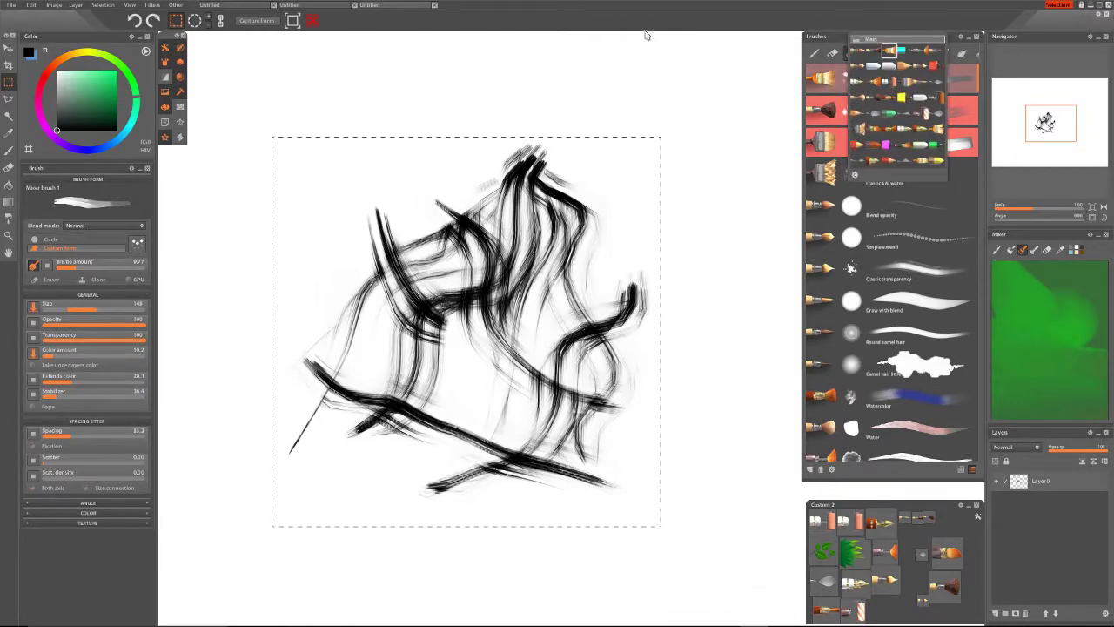
click(646, 35)
click(138, 245)
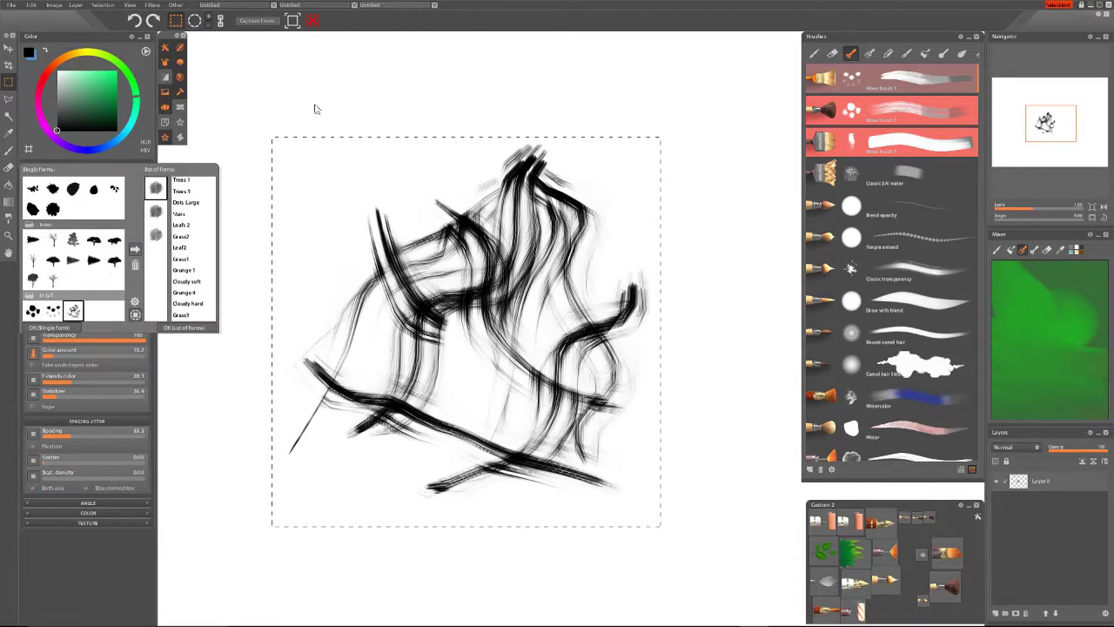
click(50, 328)
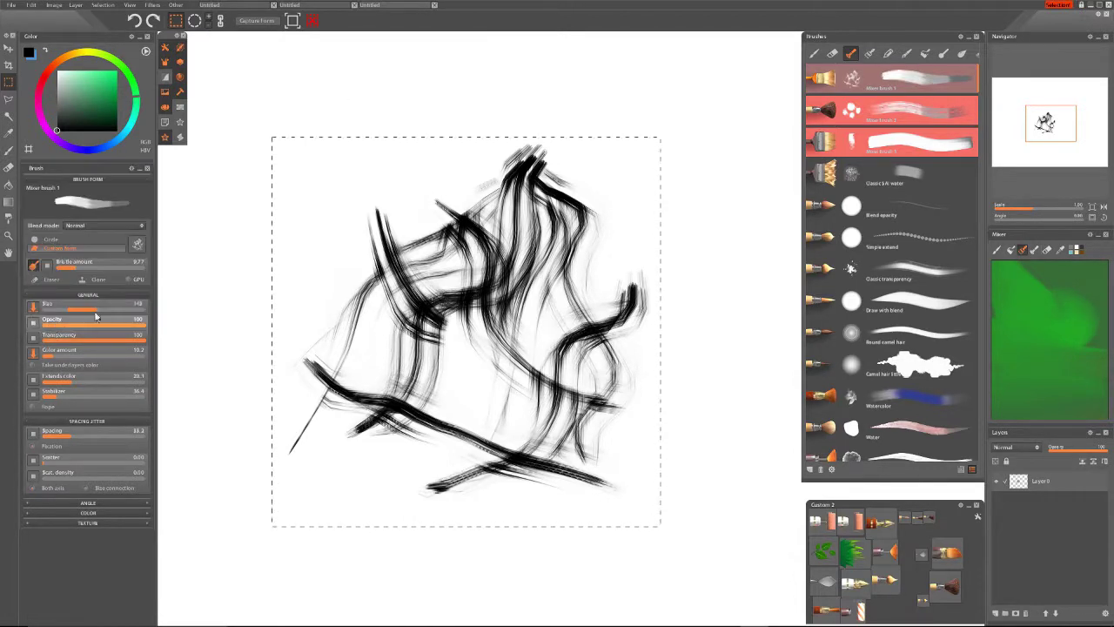
click(340, 101)
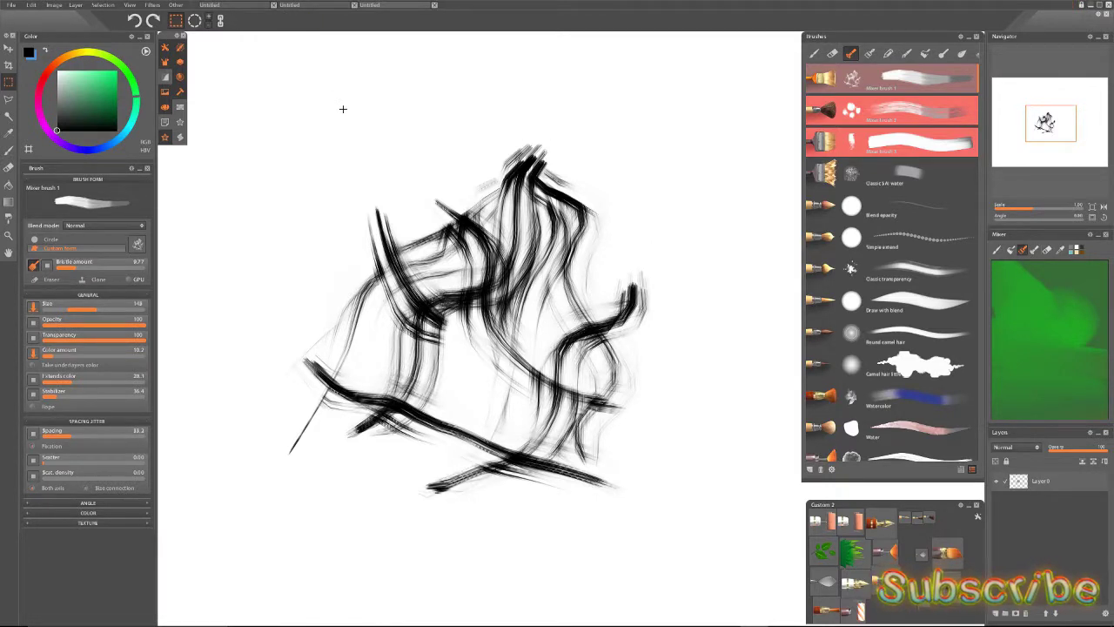
Undo all the painted bristle strokes until the canvas is empty
key(ctrl+z)
key(ctrl+z)
key(ctrl+z)
key(ctrl+z)
key(ctrl+z)
key(ctrl+z)
key(ctrl+z)
key(ctrl+z)
key(ctrl+z)
key(ctrl+z)
key(ctrl+z)
key(ctrl+z)
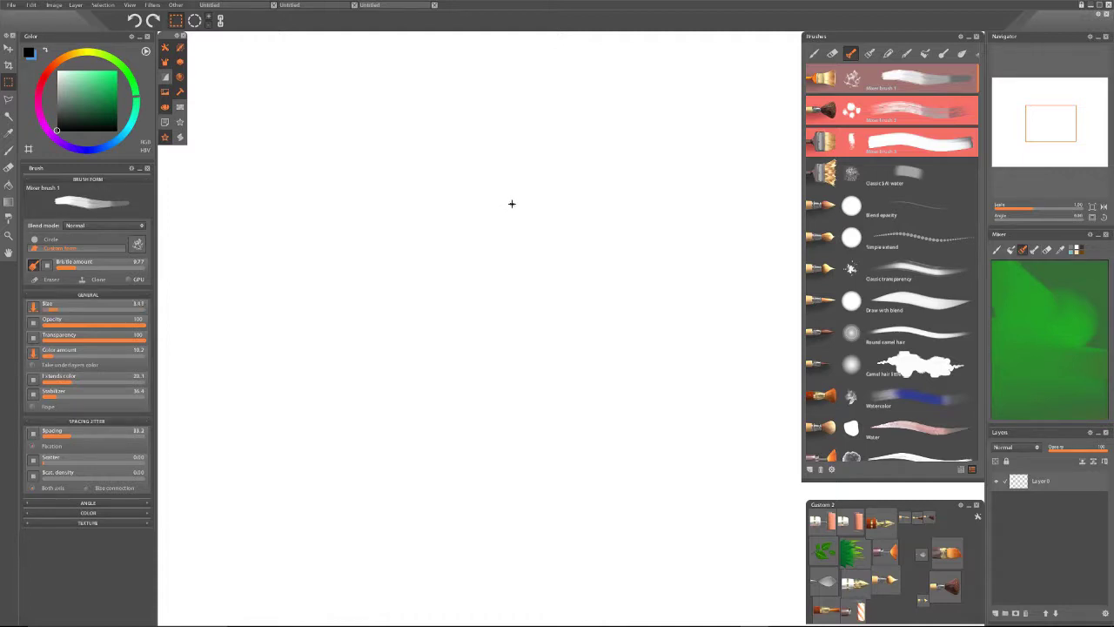
Enlarge Mixer brush 1 and paint a broad black stroke running diagonally down and left from the canvas centre
click(817, 92)
click(821, 80)
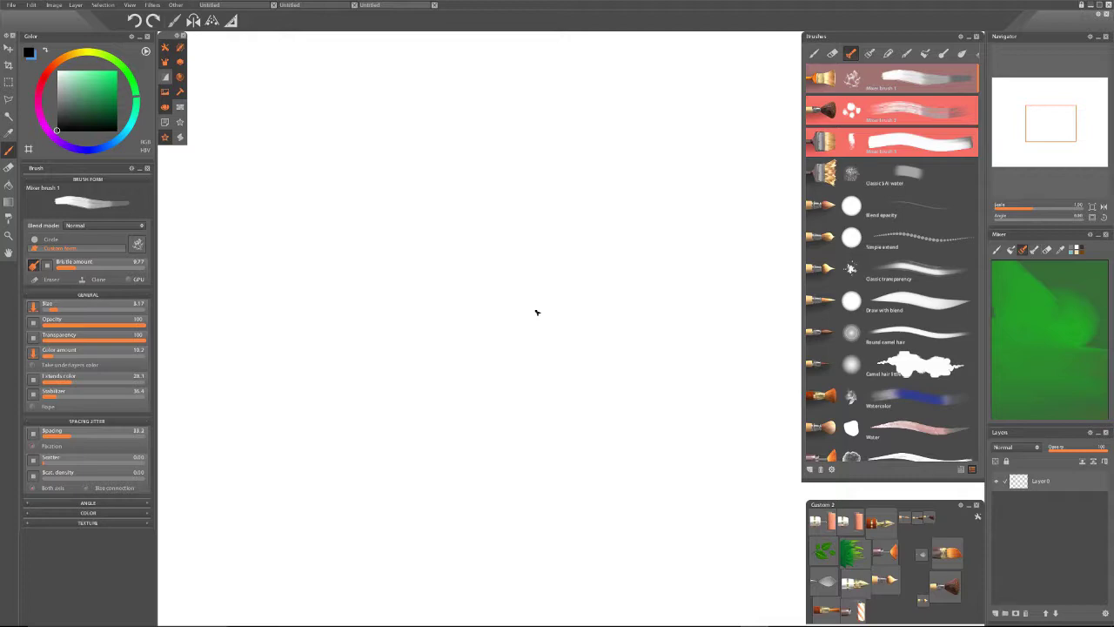
key(])
key(])
key(])
key(])
key(])
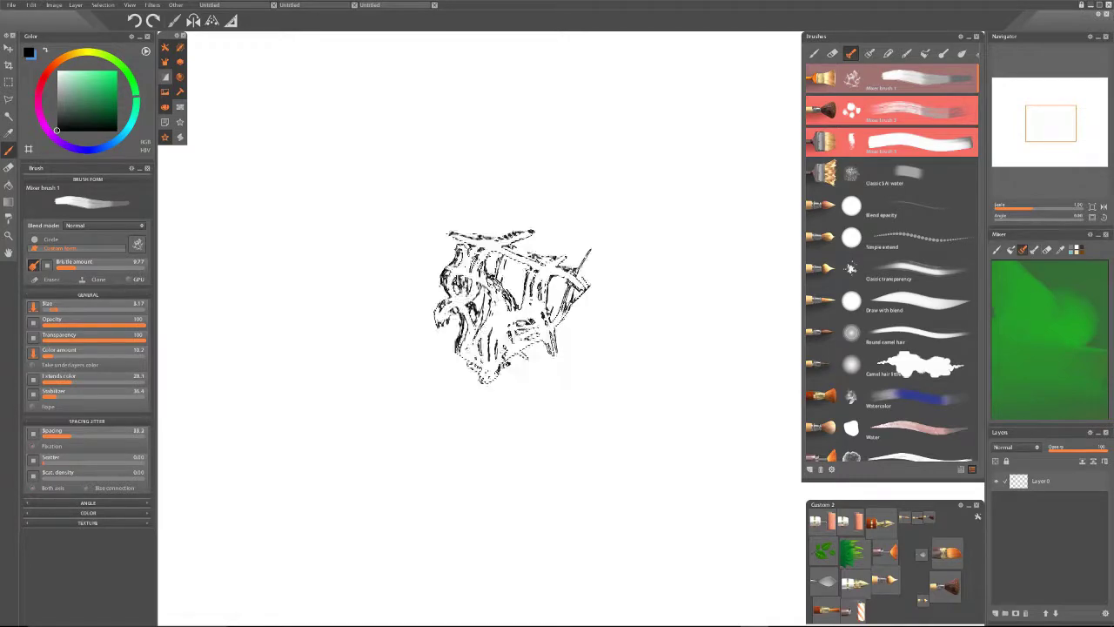
key(])
key(])
key(])
key(])
key(])
key(])
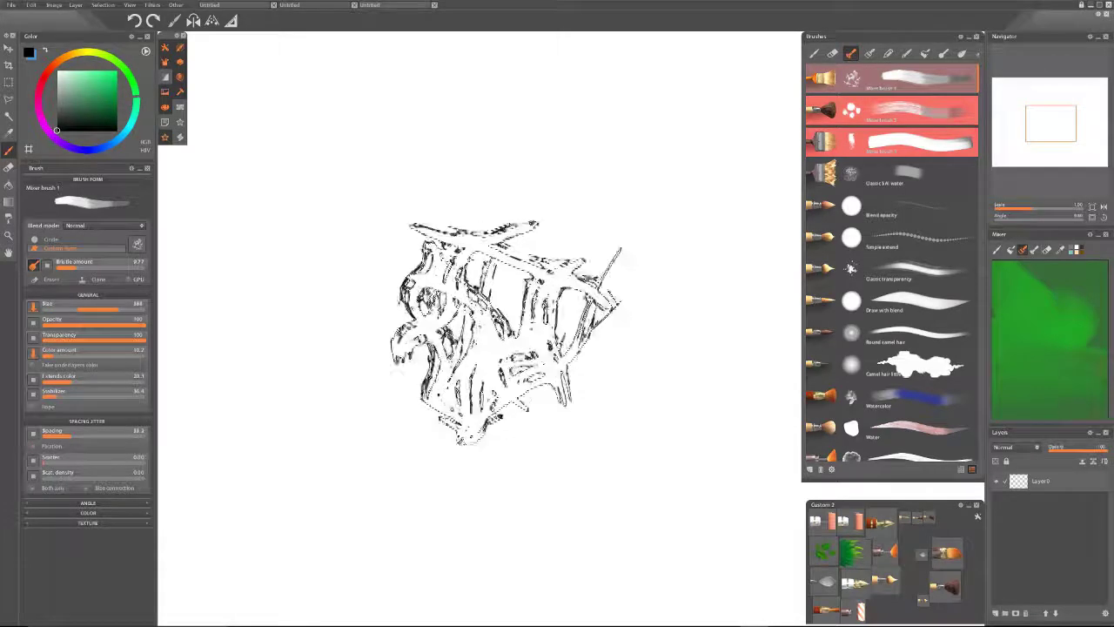
key([)
key([)
key([)
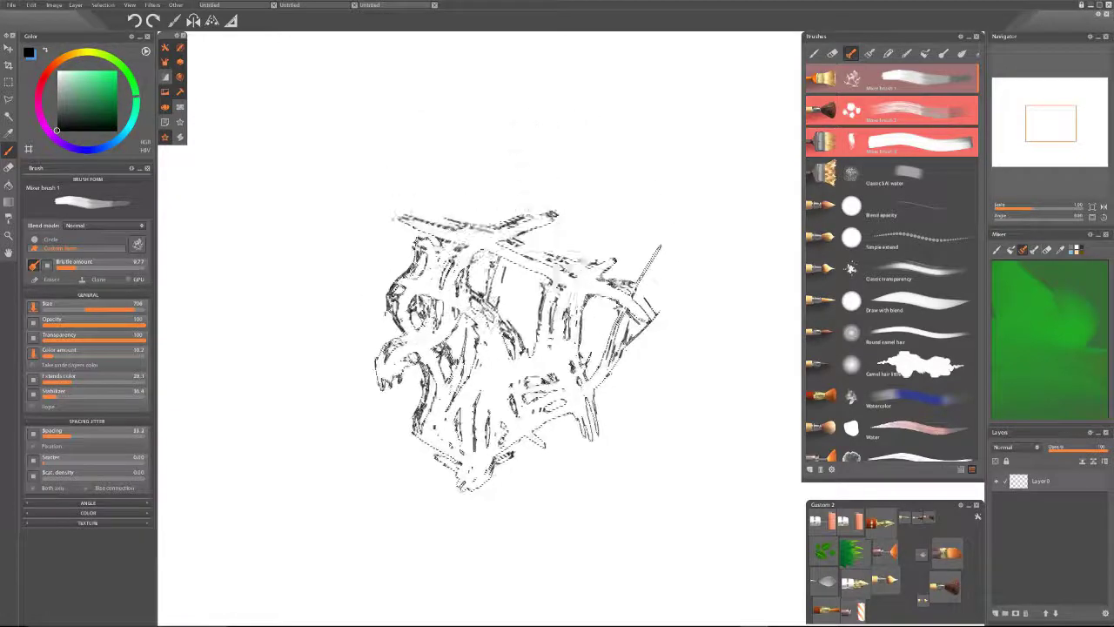
mouse_move(509, 322)
mouse_down()
mouse_move(424, 439)
mouse_move(384, 421)
mouse_up()
Reduce the brush size and paint thinner black strokes branching to the upper left, upper right and lower right of the broad stroke
key([)
key([)
key([)
key([)
key([)
key([)
key([)
key([)
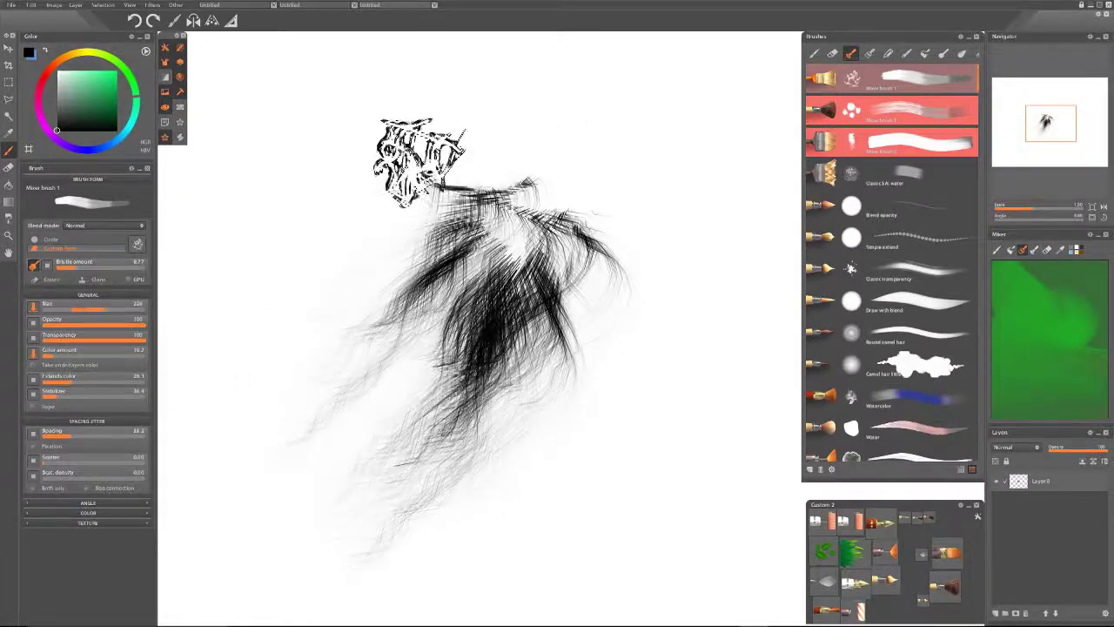
drag(425, 241, 374, 209)
drag(304, 143, 274, 125)
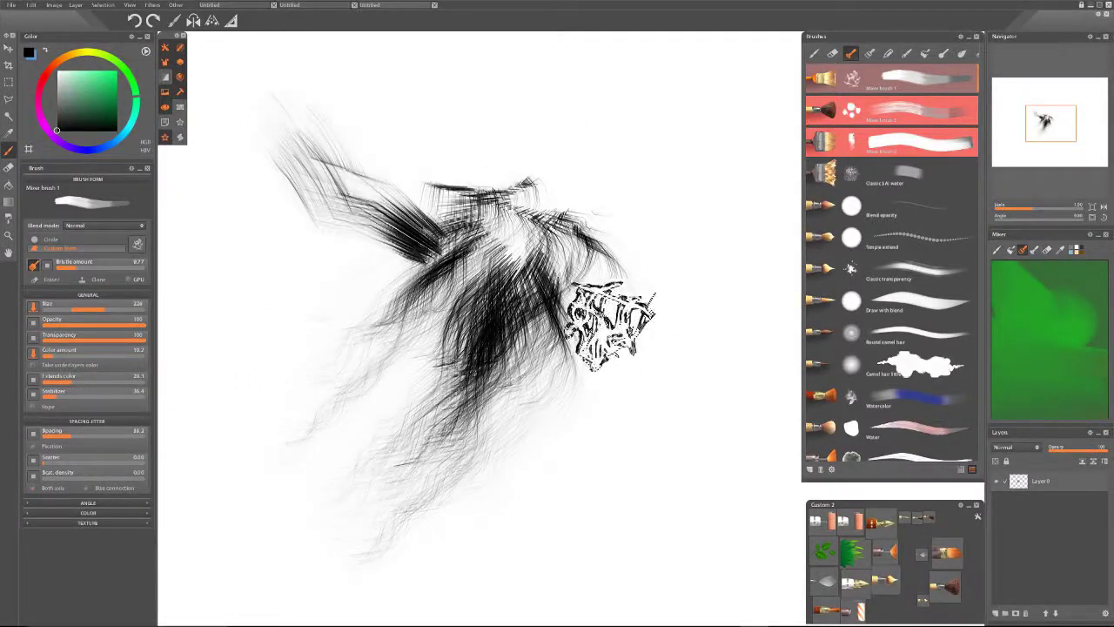
drag(599, 350, 688, 148)
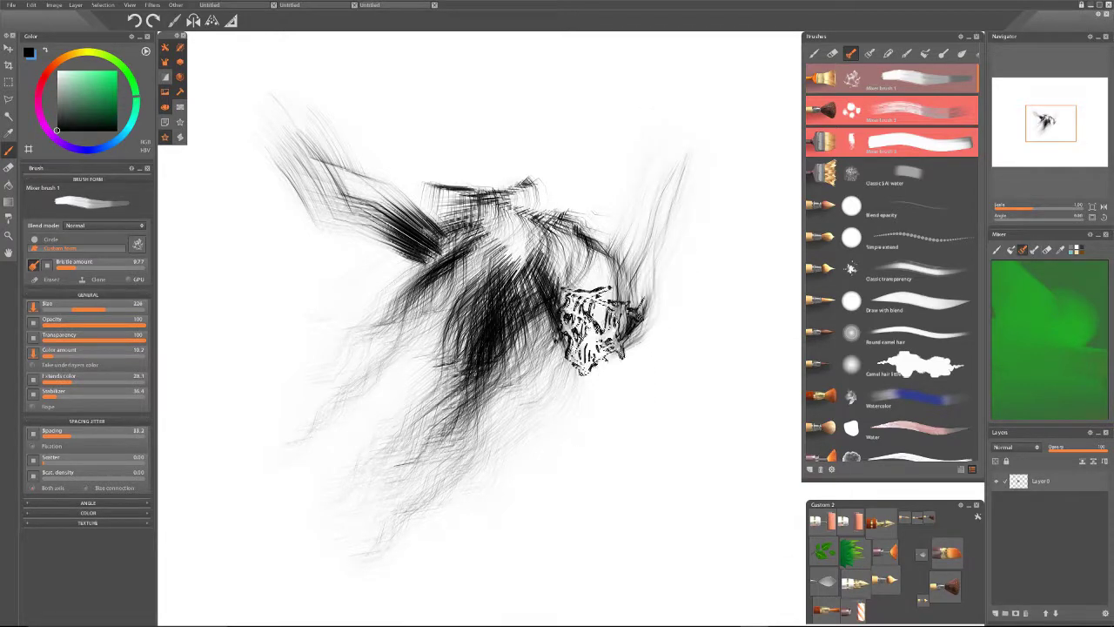
drag(566, 326, 602, 453)
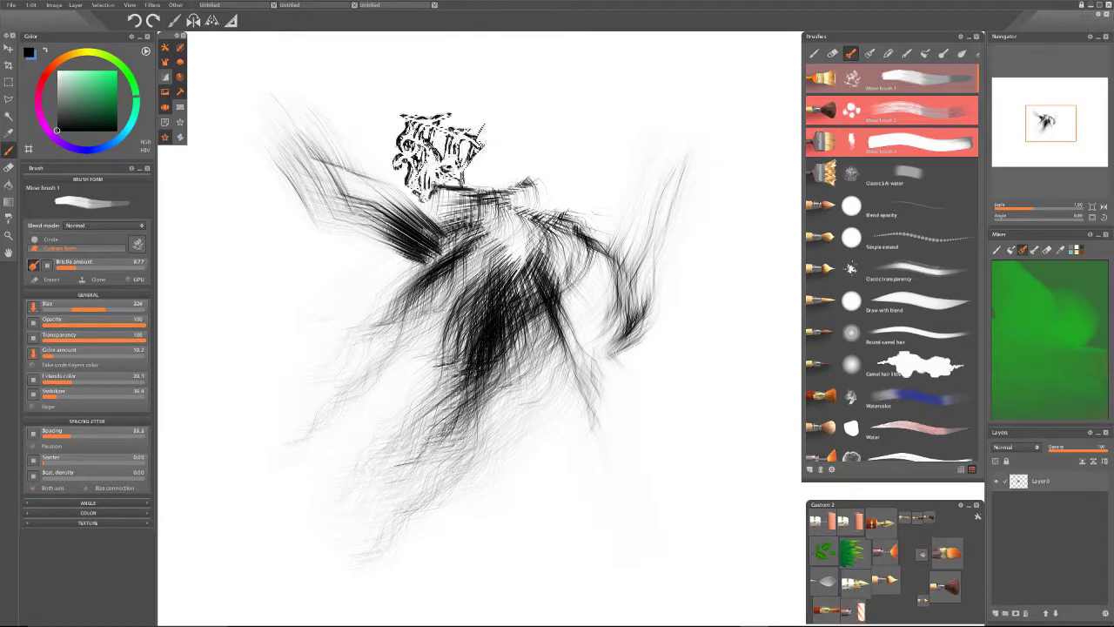
Paint green strokes over the left part of the black ones, first with Mixer brush 1 and again with Mixer brush 2
click(112, 84)
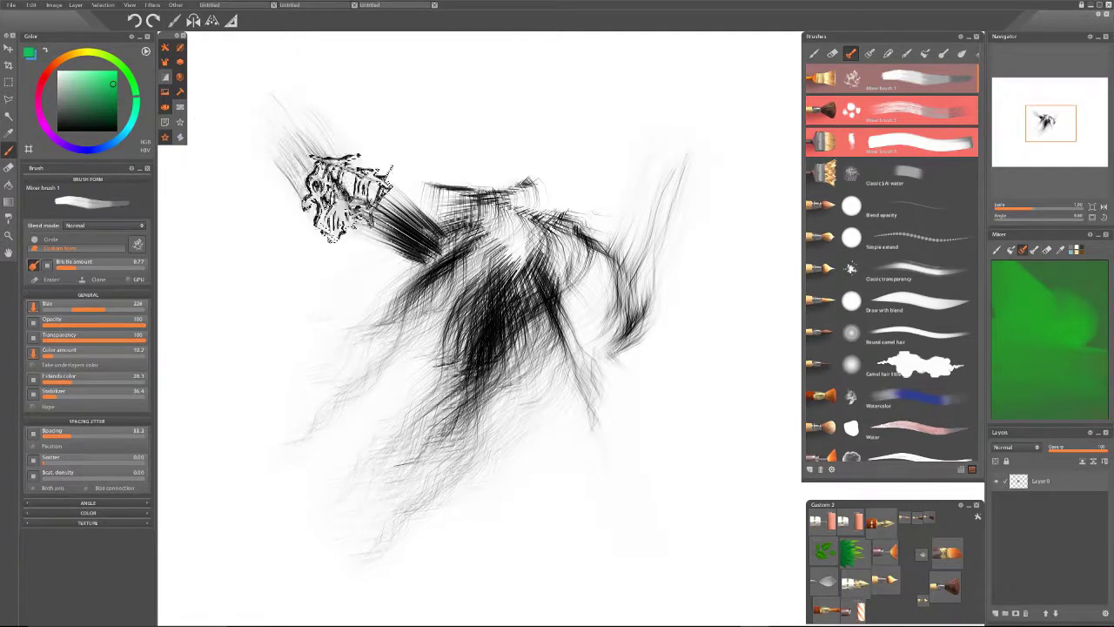
mouse_move(341, 187)
mouse_down()
mouse_move(390, 187)
mouse_move(394, 301)
mouse_move(375, 366)
mouse_move(387, 392)
mouse_up()
drag(360, 444, 397, 409)
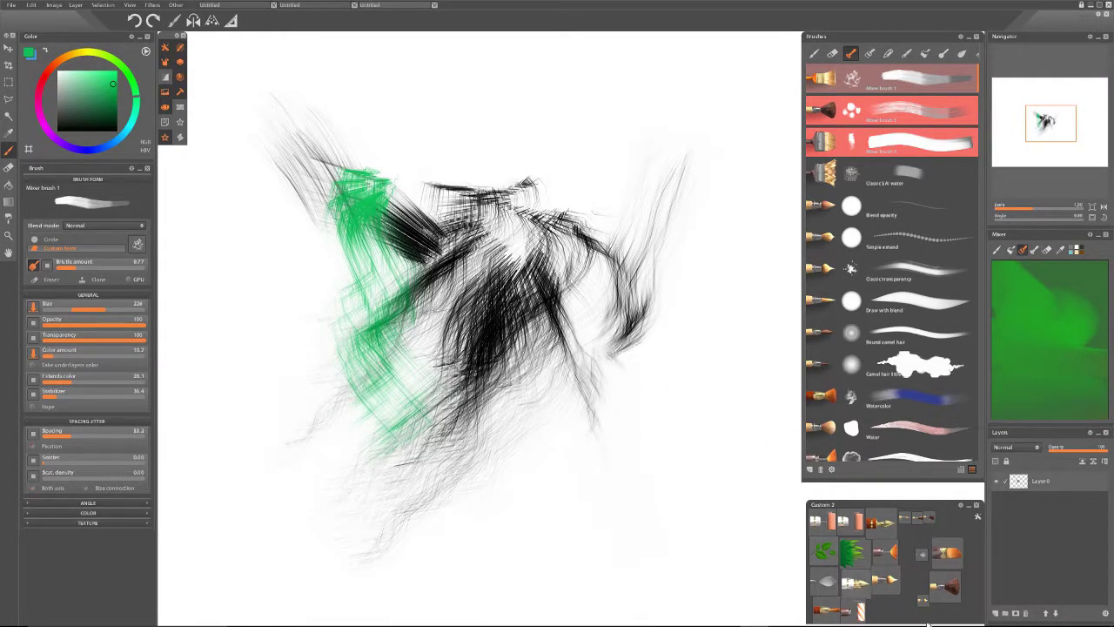
click(948, 590)
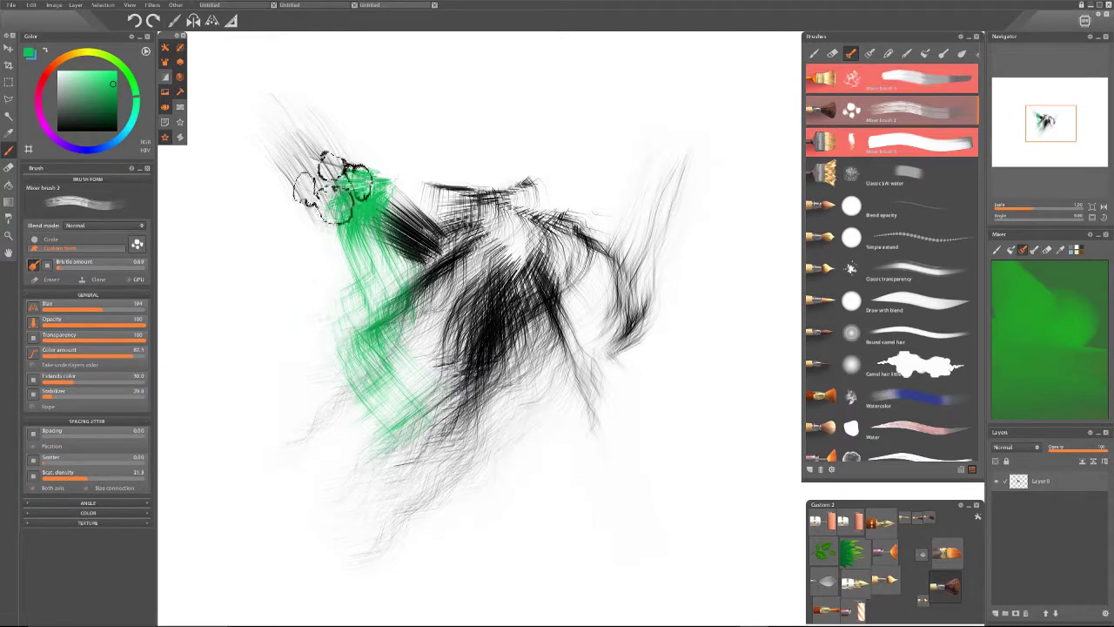
mouse_move(335, 187)
mouse_down()
mouse_move(409, 189)
mouse_move(431, 228)
mouse_move(357, 270)
mouse_move(339, 331)
mouse_move(325, 331)
mouse_move(335, 252)
mouse_move(444, 157)
mouse_move(418, 156)
mouse_move(461, 174)
mouse_move(518, 226)
mouse_move(539, 296)
mouse_move(587, 330)
mouse_move(544, 362)
mouse_move(439, 391)
mouse_move(444, 347)
mouse_up()
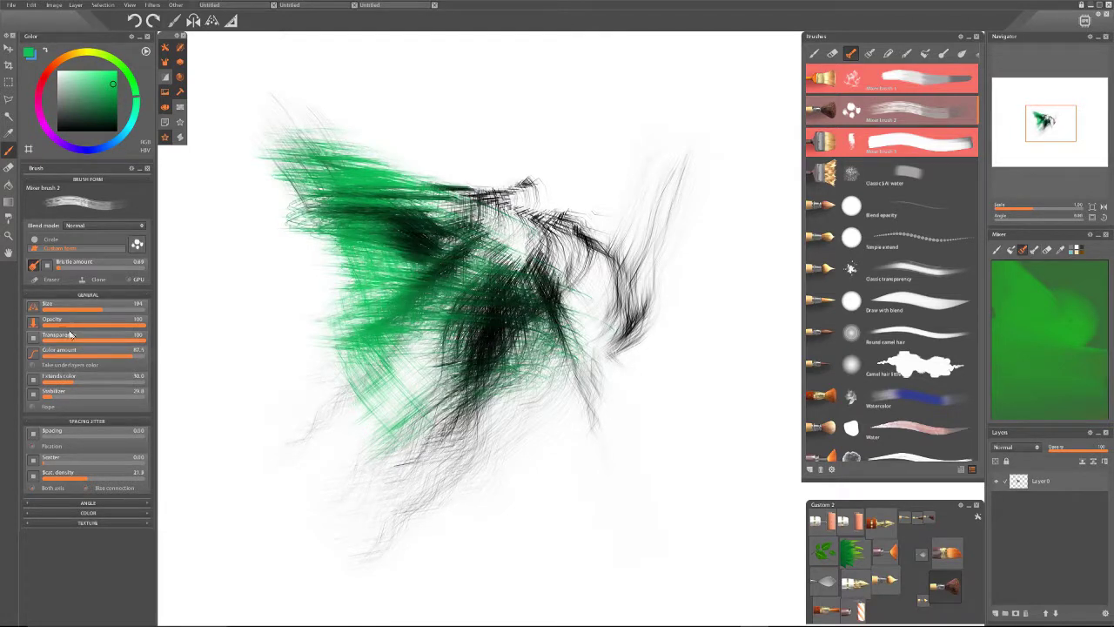
Raise Mixer brush 2's bristle amount to about 6 and paint red strokes over and around the green and black areas
click(70, 268)
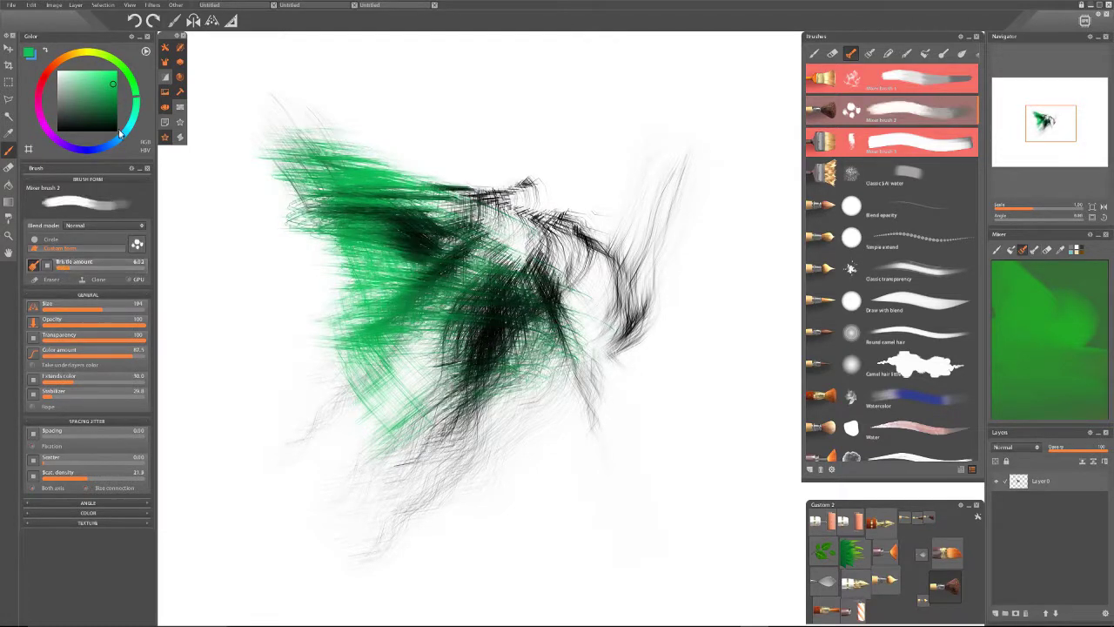
click(48, 79)
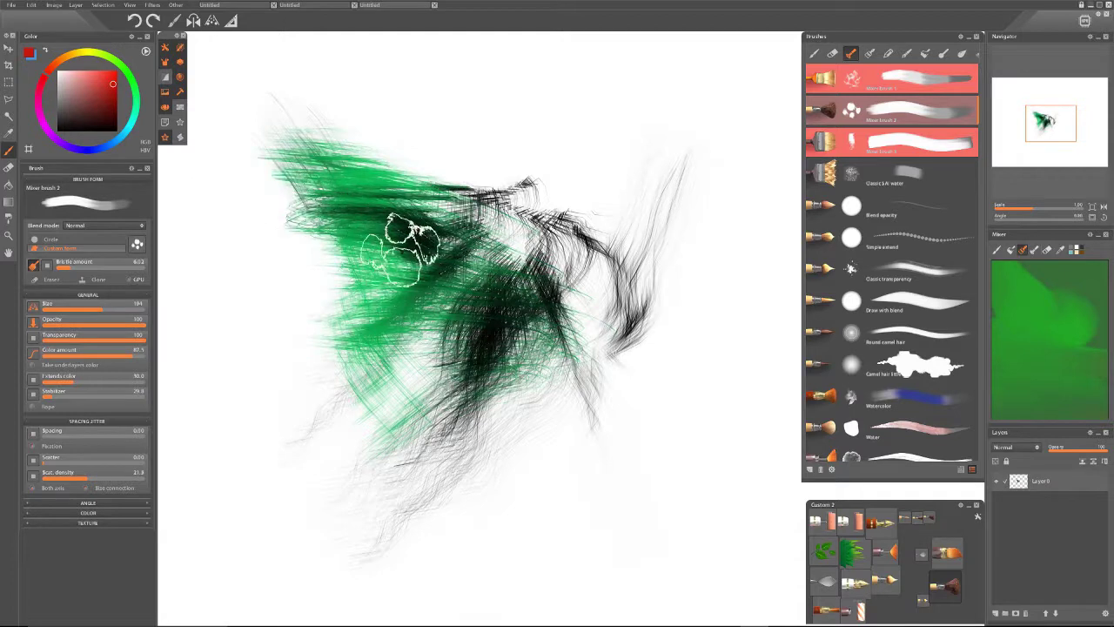
mouse_move(560, 249)
mouse_down()
mouse_move(537, 379)
mouse_move(484, 370)
mouse_move(427, 348)
mouse_move(406, 313)
mouse_move(345, 109)
mouse_move(310, 74)
mouse_move(258, 157)
mouse_move(297, 252)
mouse_move(383, 296)
mouse_move(524, 313)
mouse_move(645, 261)
mouse_move(683, 304)
mouse_up()
mouse_move(635, 335)
mouse_down()
mouse_move(598, 365)
mouse_move(398, 386)
mouse_move(350, 382)
mouse_move(337, 356)
mouse_move(385, 404)
mouse_move(424, 395)
mouse_move(259, 373)
mouse_move(341, 465)
mouse_move(381, 400)
mouse_up()
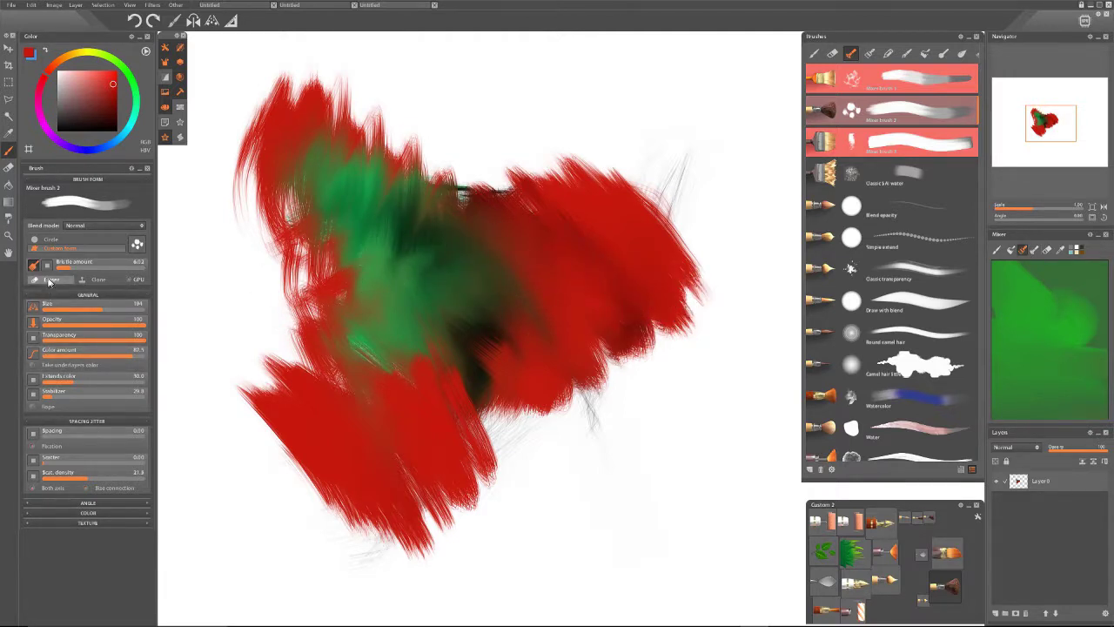
drag(472, 136, 428, 149)
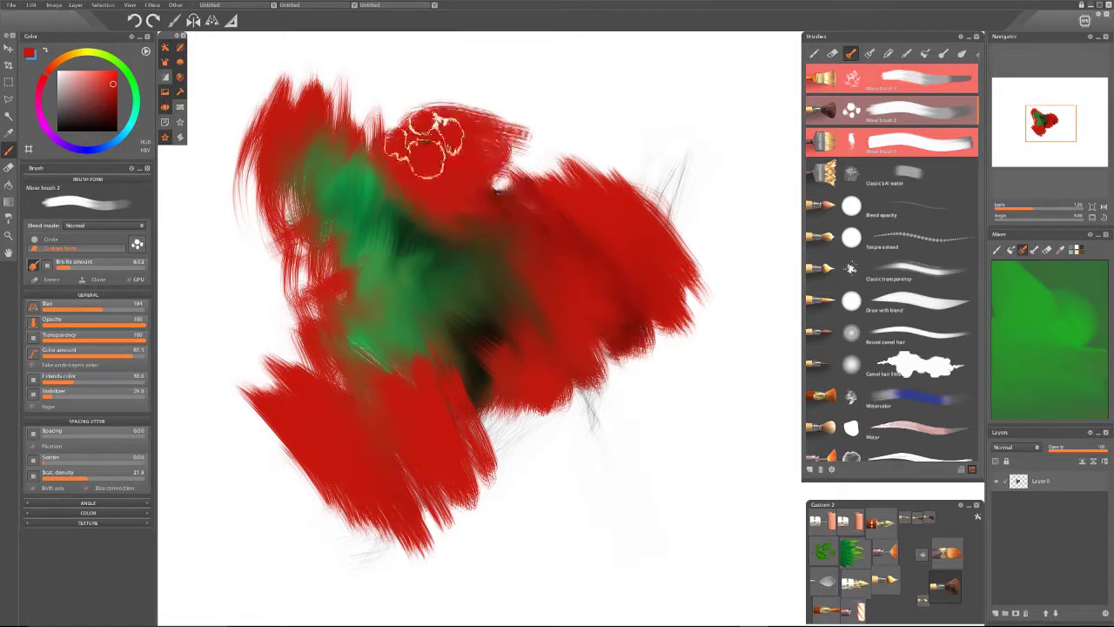
mouse_move(420, 288)
mouse_down()
mouse_move(449, 355)
mouse_move(427, 291)
mouse_move(386, 410)
mouse_up()
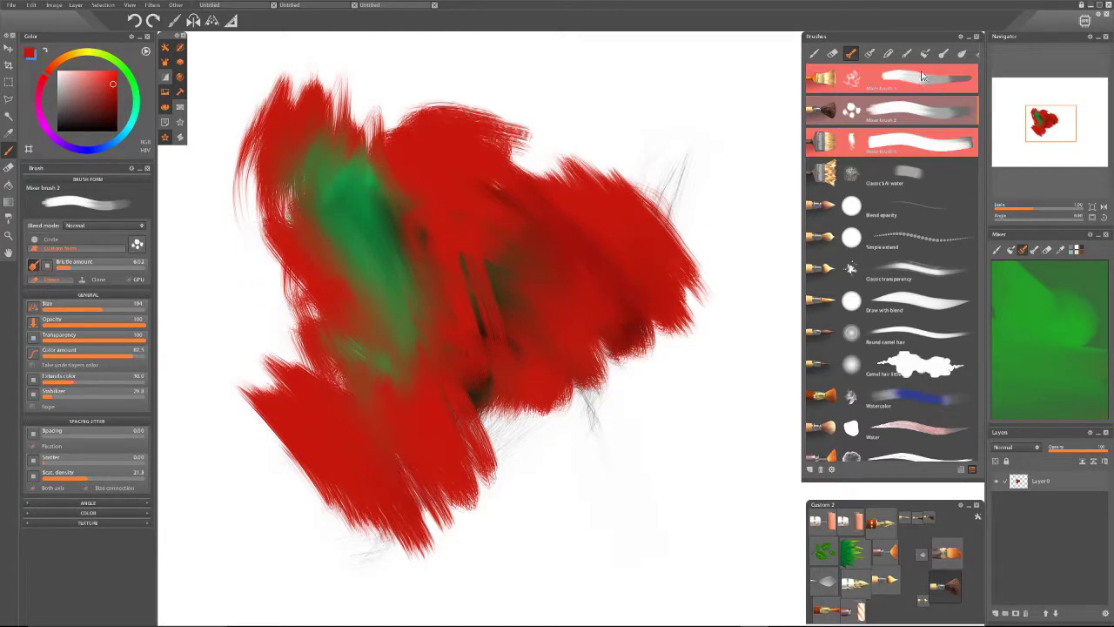
Erase most of the painted area with Mixer brush 2 in eraser mode, leaving only red patches near its edges
drag(528, 266, 453, 306)
click(598, 238)
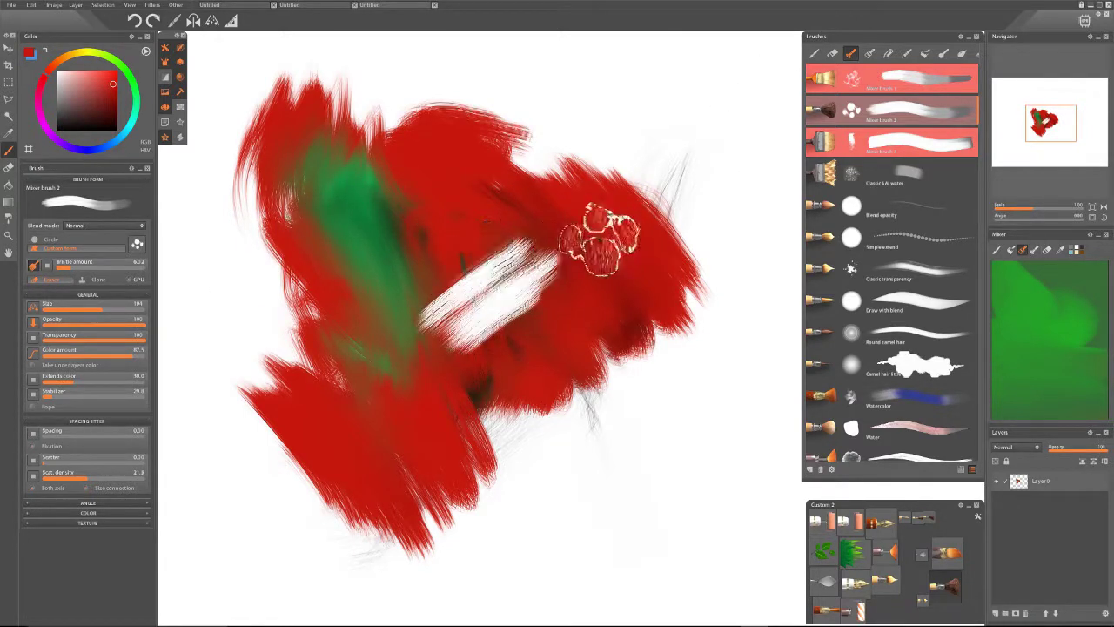
mouse_move(525, 200)
mouse_down()
mouse_move(451, 193)
mouse_move(426, 202)
mouse_move(712, 209)
mouse_move(607, 202)
mouse_move(564, 315)
mouse_move(405, 370)
mouse_move(274, 327)
mouse_move(244, 295)
mouse_move(267, 413)
mouse_move(331, 383)
mouse_move(449, 388)
mouse_move(353, 187)
mouse_move(425, 252)
mouse_move(683, 274)
mouse_move(616, 320)
mouse_move(408, 296)
mouse_move(454, 522)
mouse_move(387, 427)
mouse_move(196, 228)
mouse_up()
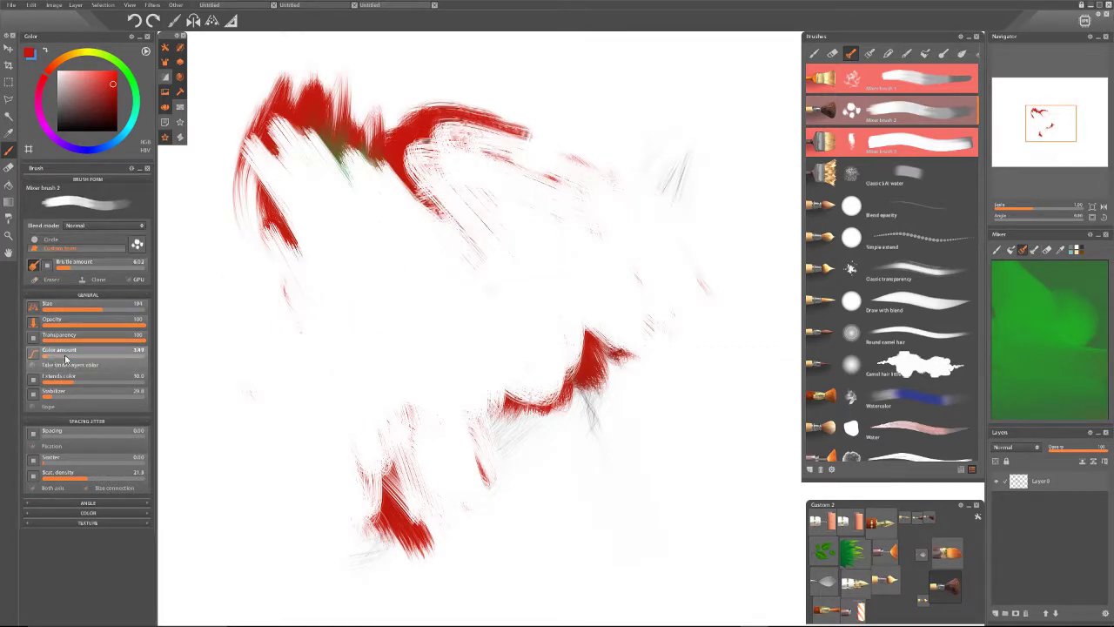
Lower Mixer brush 2's color amount and blend blue strokes into the red patches in the canvas's upper left area
mouse_move(572, 124)
mouse_down()
mouse_move(500, 139)
mouse_move(424, 119)
mouse_move(363, 150)
mouse_move(380, 221)
mouse_move(352, 222)
mouse_move(432, 336)
mouse_move(391, 336)
mouse_move(444, 357)
mouse_move(514, 315)
mouse_move(604, 301)
mouse_move(469, 82)
mouse_move(417, 170)
mouse_move(290, 156)
mouse_move(231, 74)
mouse_move(373, 178)
mouse_move(386, 165)
mouse_move(516, 301)
mouse_move(529, 352)
mouse_move(582, 379)
mouse_move(612, 239)
mouse_move(555, 113)
mouse_move(477, 152)
mouse_move(600, 309)
mouse_move(566, 387)
mouse_up()
key(ctrl+z)
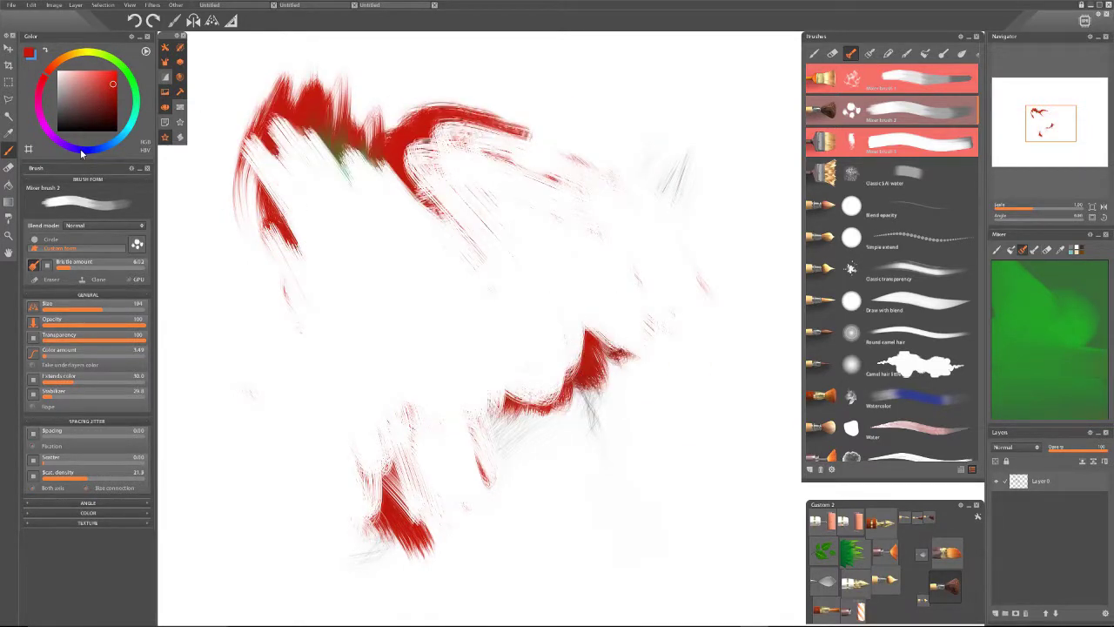
mouse_move(393, 99)
mouse_down()
mouse_move(383, 152)
mouse_move(366, 174)
mouse_move(436, 140)
mouse_move(239, 179)
mouse_move(343, 83)
mouse_move(509, 74)
mouse_up()
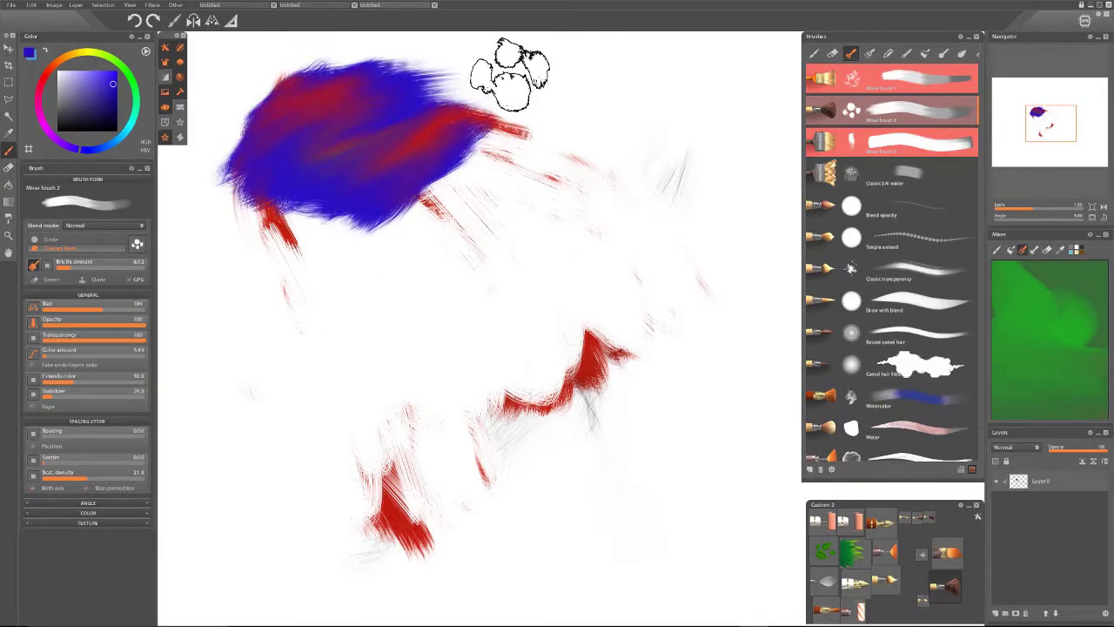